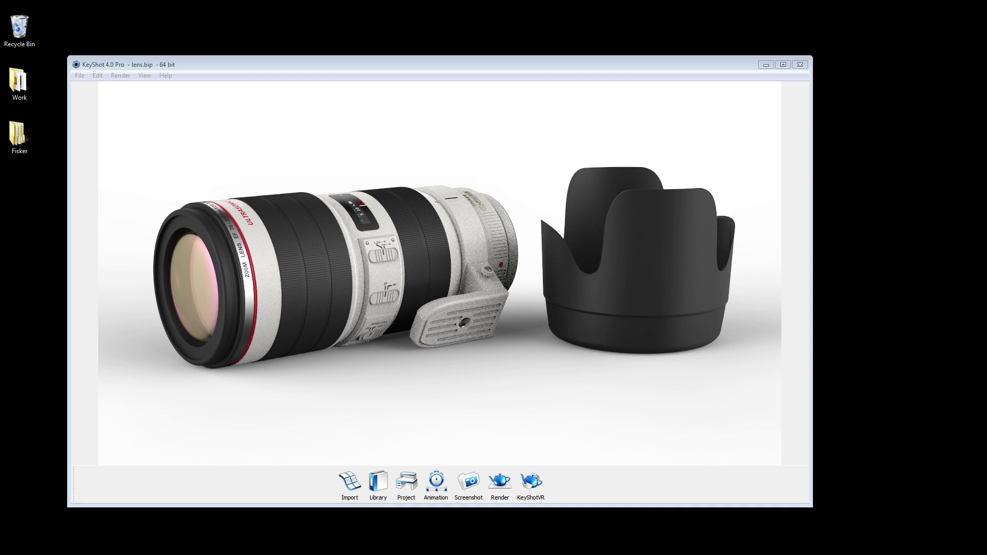
Tumble, dolly and pan the camera around the lens and lens hood to examine the scene.
{"action": "mouse_move", "coordinate": [668, 247]}
{"action": "left_mouse_down"}
{"action": "mouse_move", "coordinate": [697, 251]}
{"action": "mouse_move", "coordinate": [677, 254]}
{"action": "left_mouse_up"}
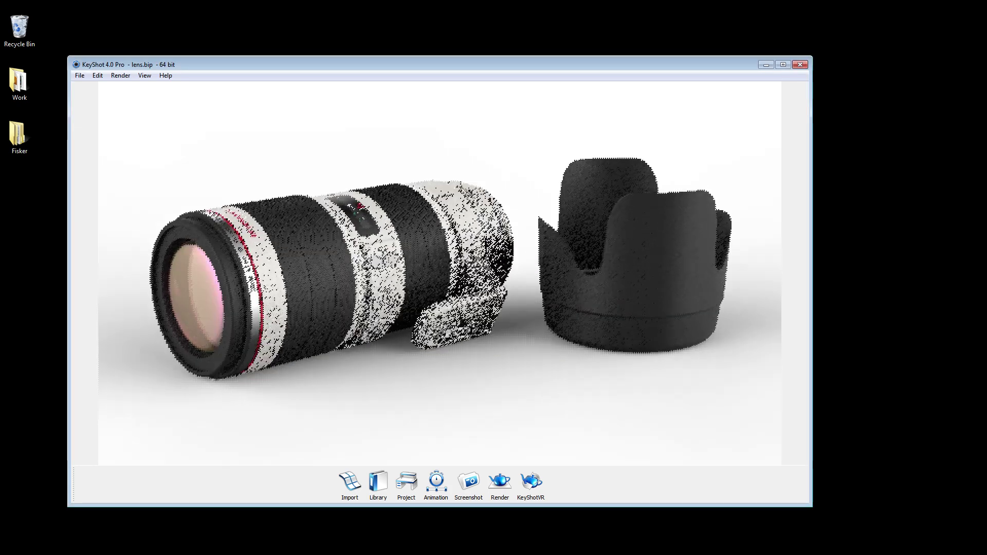
{"action": "scroll", "coordinate": [439, 272], "scroll_direction": "down", "scroll_amount": 4}
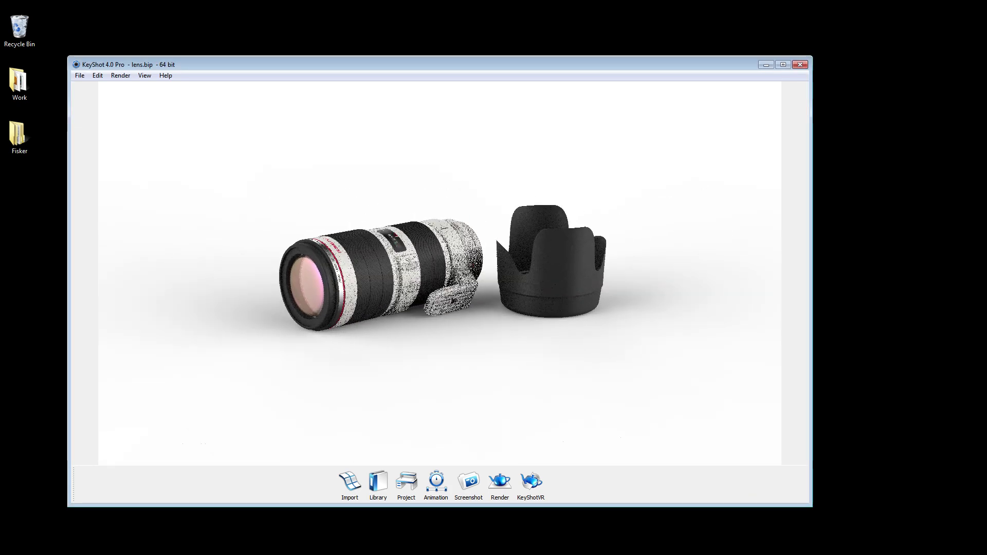
{"action": "middle_click_drag", "start_coordinate": [439, 272], "coordinate": [404, 274]}
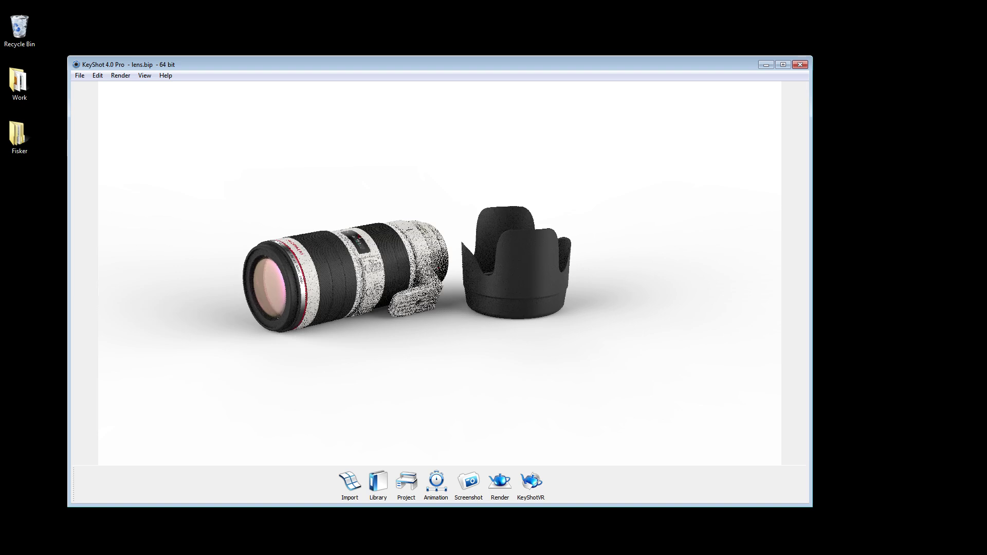
{"action": "scroll", "coordinate": [439, 272], "scroll_direction": "up", "scroll_amount": 3}
{"action": "left_click_drag", "start_coordinate": [439, 273], "coordinate": [457, 273]}
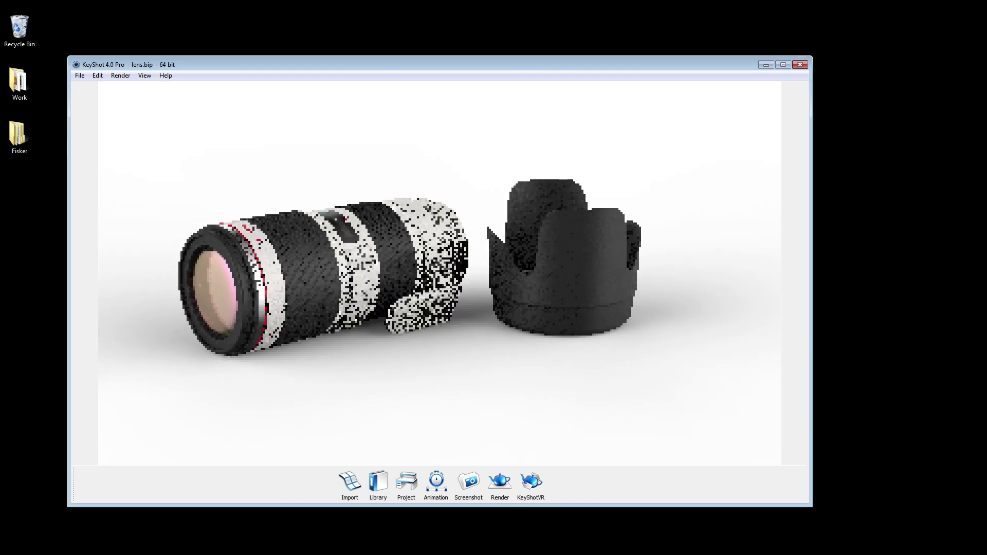
{"action": "middle_click_drag", "start_coordinate": [457, 272], "coordinate": [464, 272]}
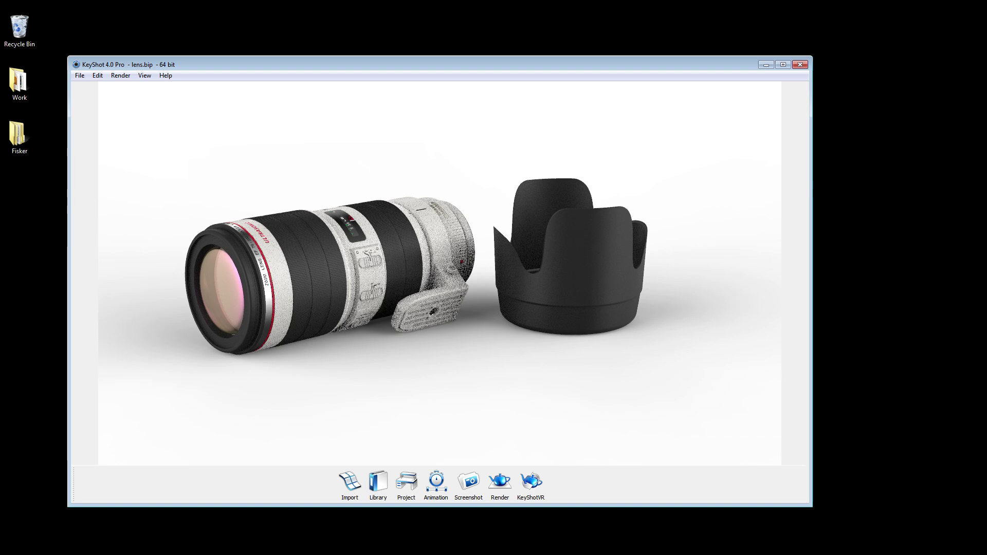
{"action": "left_click_drag", "start_coordinate": [440, 272], "coordinate": [452, 273]}
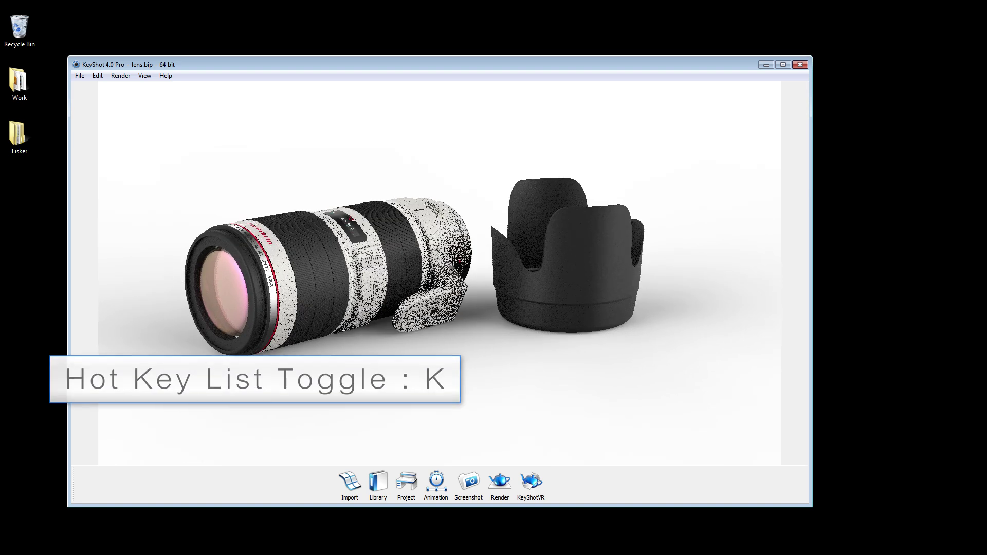
Display the hotkey list and try its tumble, pan and dolly camera controls on the lens scene.
{"action": "key", "text": "k"}
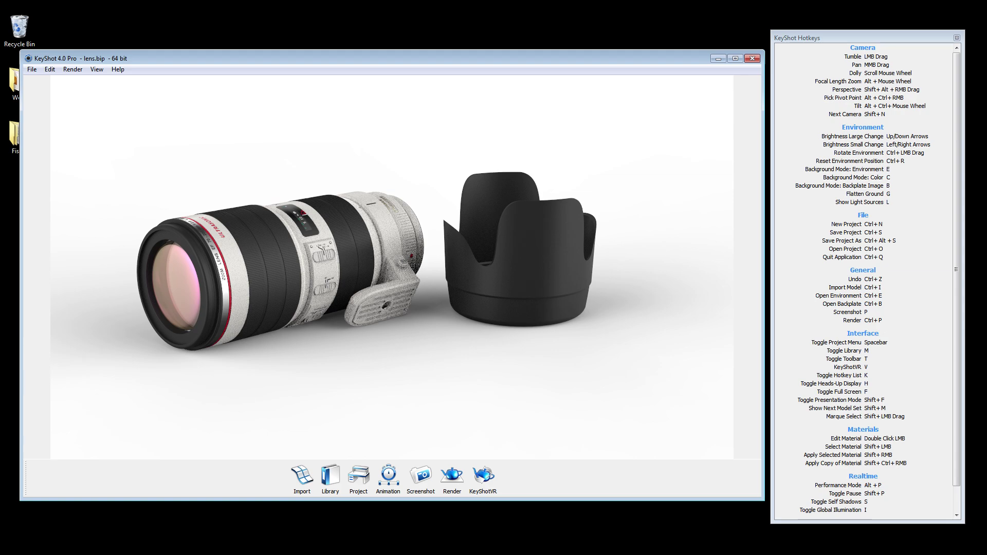
{"action": "mouse_move", "coordinate": [391, 267]}
{"action": "left_mouse_down"}
{"action": "mouse_move", "coordinate": [463, 267]}
{"action": "mouse_move", "coordinate": [385, 329]}
{"action": "mouse_move", "coordinate": [385, 257]}
{"action": "left_mouse_up"}
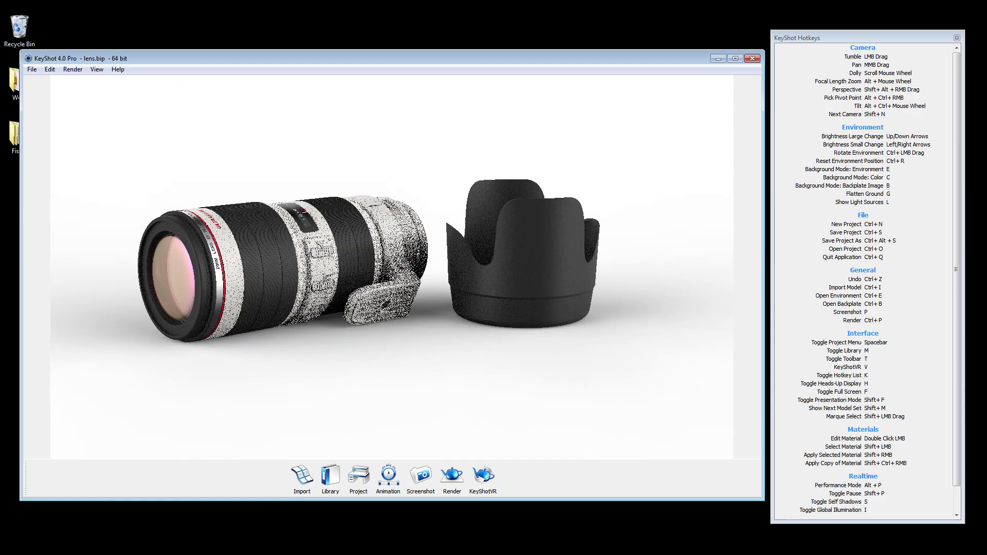
{"action": "mouse_move", "coordinate": [386, 257]}
{"action": "middle_mouse_down"}
{"action": "mouse_move", "coordinate": [488, 252]}
{"action": "mouse_move", "coordinate": [349, 254]}
{"action": "mouse_move", "coordinate": [397, 254]}
{"action": "mouse_move", "coordinate": [377, 255]}
{"action": "middle_mouse_up"}
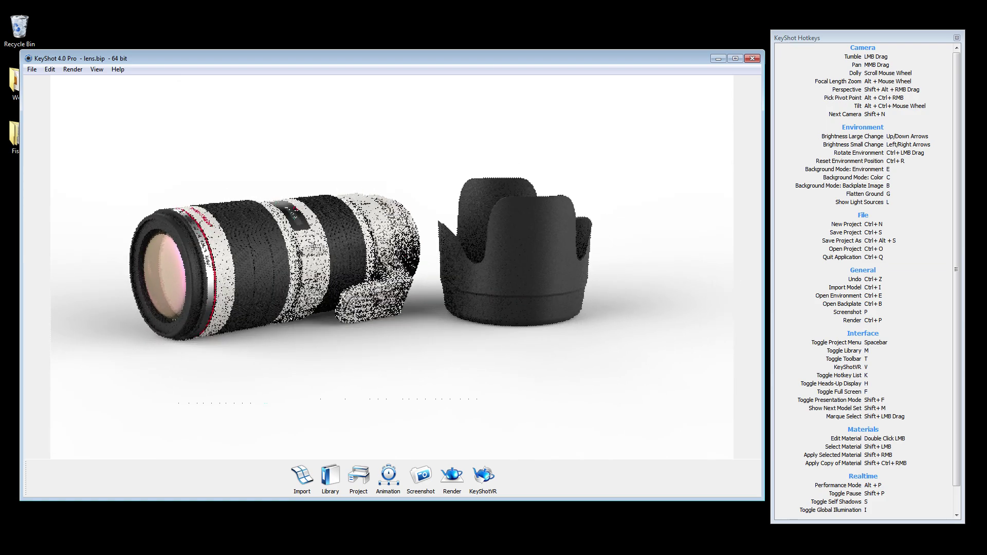
{"action": "scroll", "coordinate": [392, 262], "scroll_direction": "down", "scroll_amount": 5}
{"action": "scroll", "coordinate": [392, 262], "scroll_direction": "up", "scroll_amount": 2}
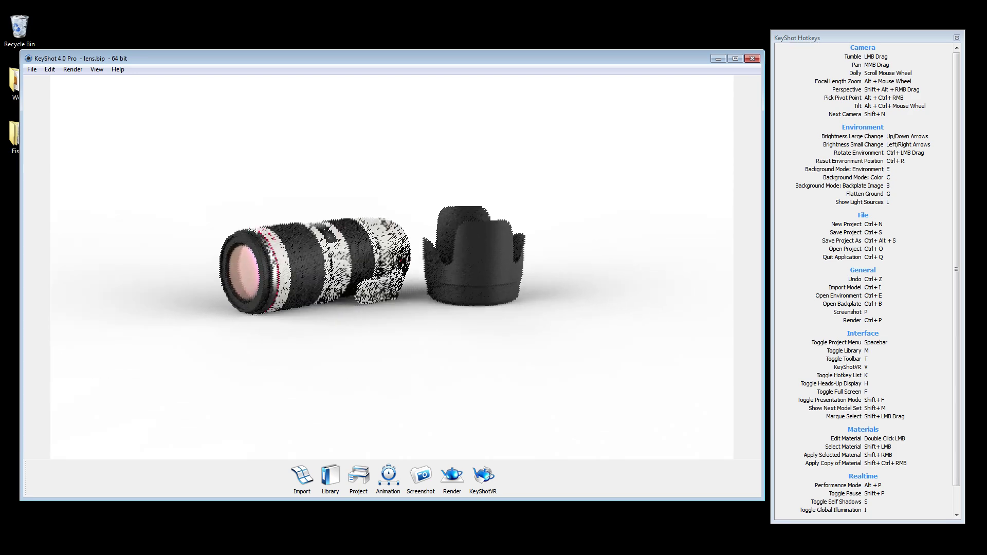
{"action": "scroll", "coordinate": [382, 279], "scroll_direction": "up", "scroll_amount": 2}
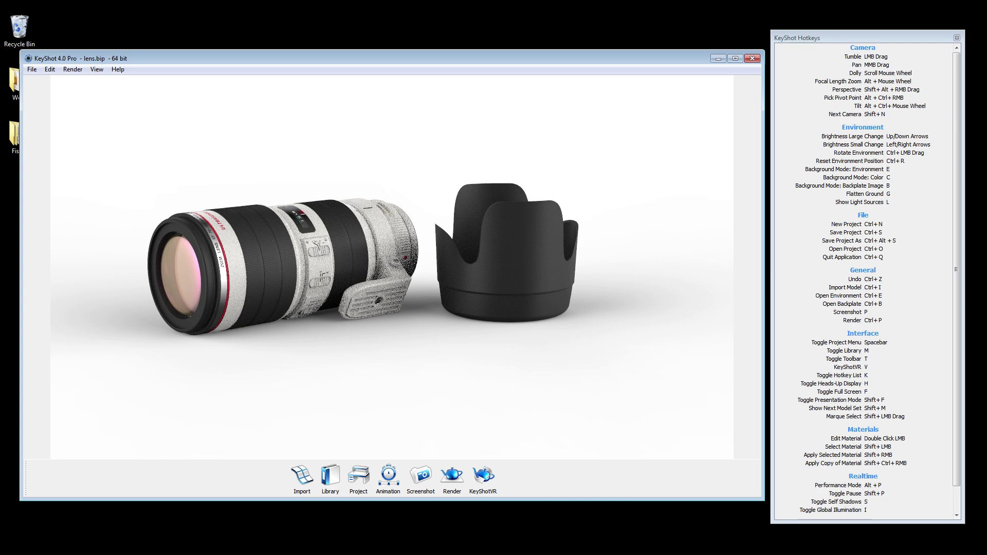
Open the project's camera settings and tumble the view around the lens and hood.
{"action": "left_click", "coordinate": [358, 475]}
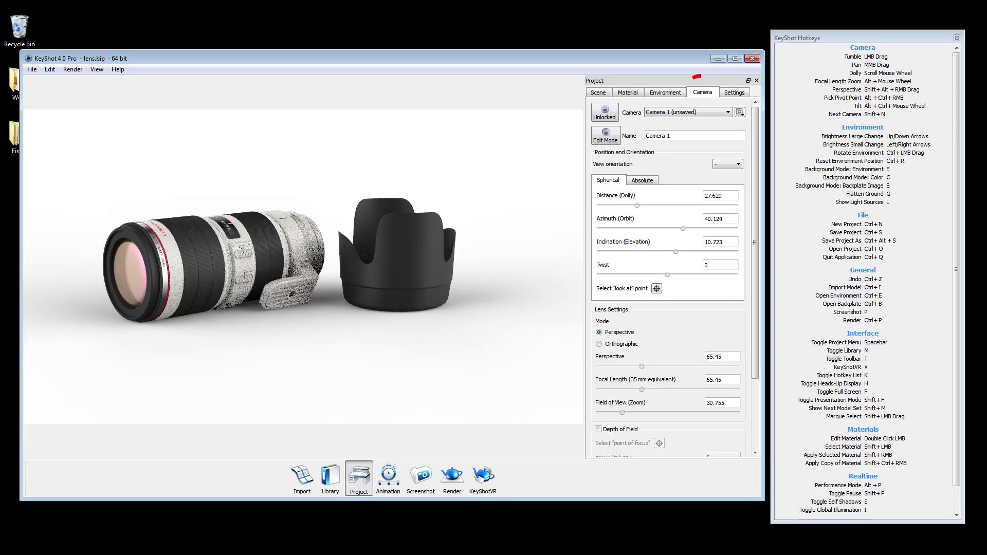
{"action": "left_click", "coordinate": [702, 92]}
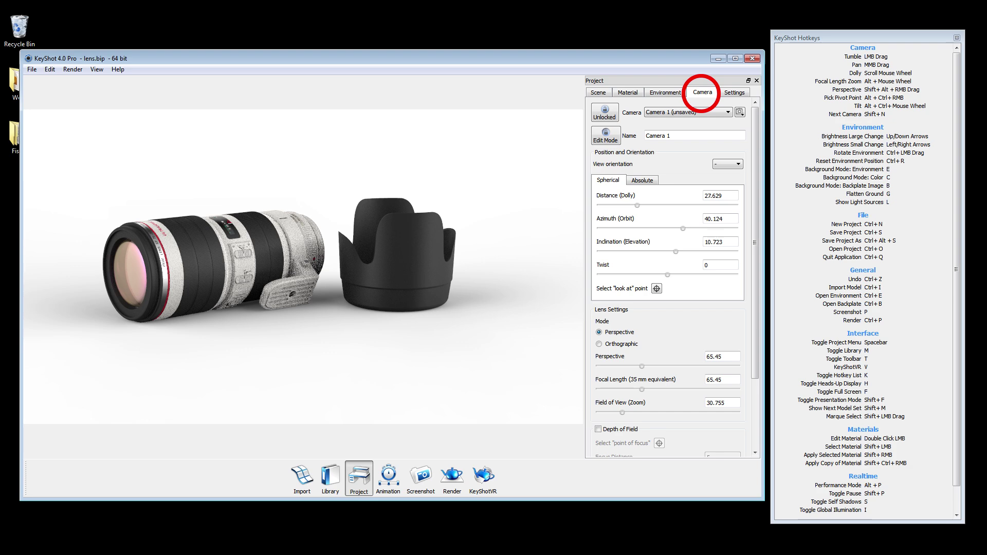
{"action": "left_click_drag", "start_coordinate": [303, 267], "coordinate": [333, 276]}
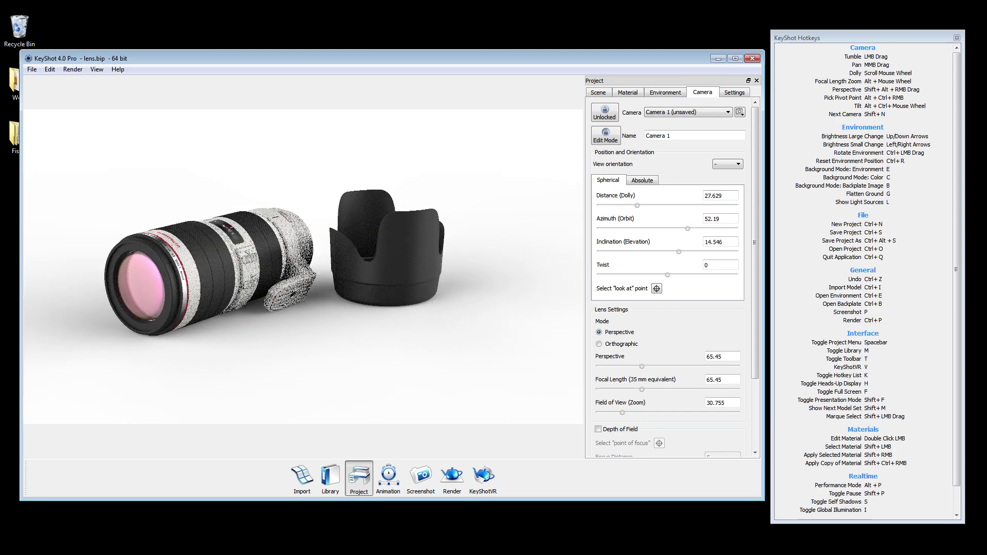
{"action": "mouse_move", "coordinate": [308, 259]}
{"action": "left_mouse_down"}
{"action": "mouse_move", "coordinate": [236, 257]}
{"action": "mouse_move", "coordinate": [291, 254]}
{"action": "left_mouse_up"}
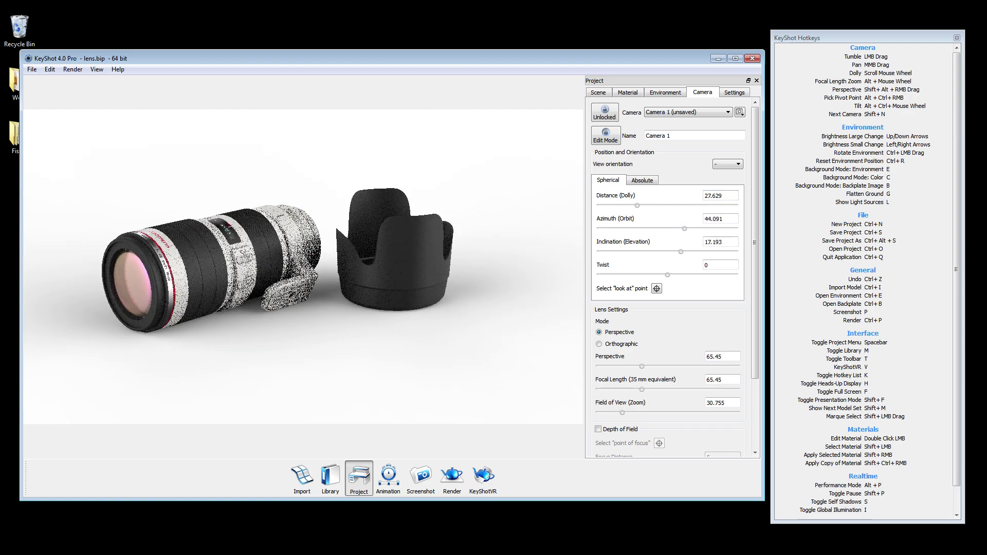
Adjust the camera's inclination and set it to exactly 10.
{"action": "mouse_move", "coordinate": [681, 251]}
{"action": "left_mouse_down"}
{"action": "mouse_move", "coordinate": [665, 252]}
{"action": "mouse_move", "coordinate": [678, 252]}
{"action": "left_mouse_up"}
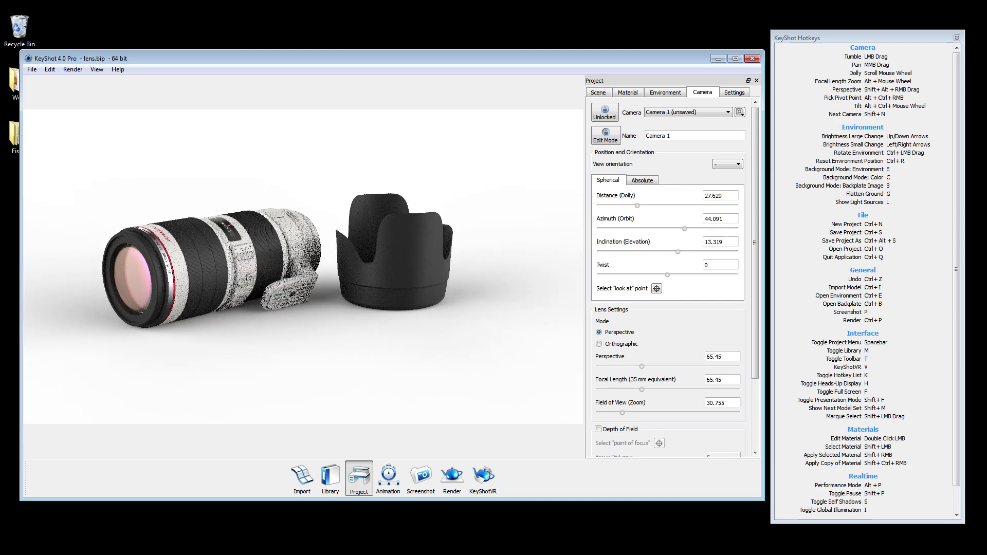
{"action": "double_click", "coordinate": [714, 241]}
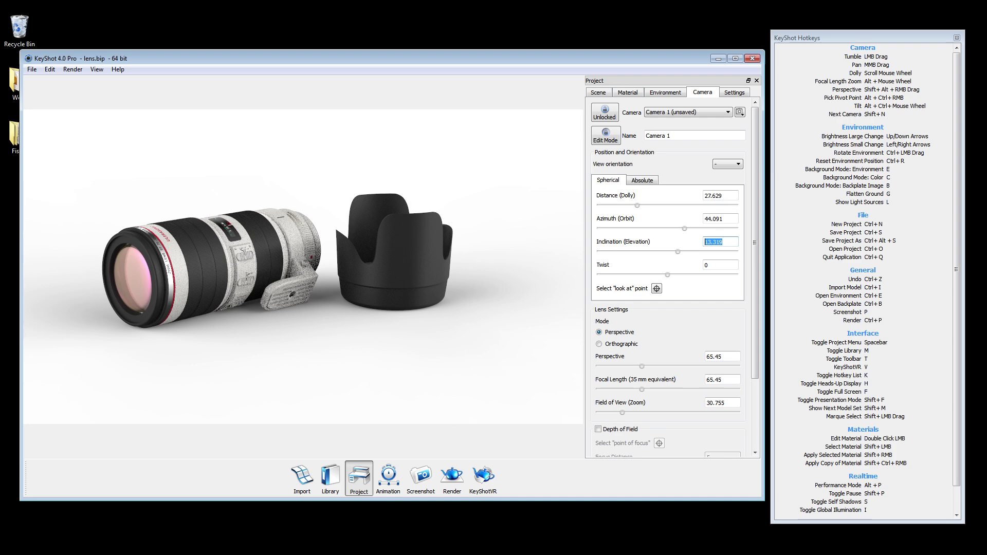
{"action": "type", "text": "10"}
{"action": "key", "text": "Return"}
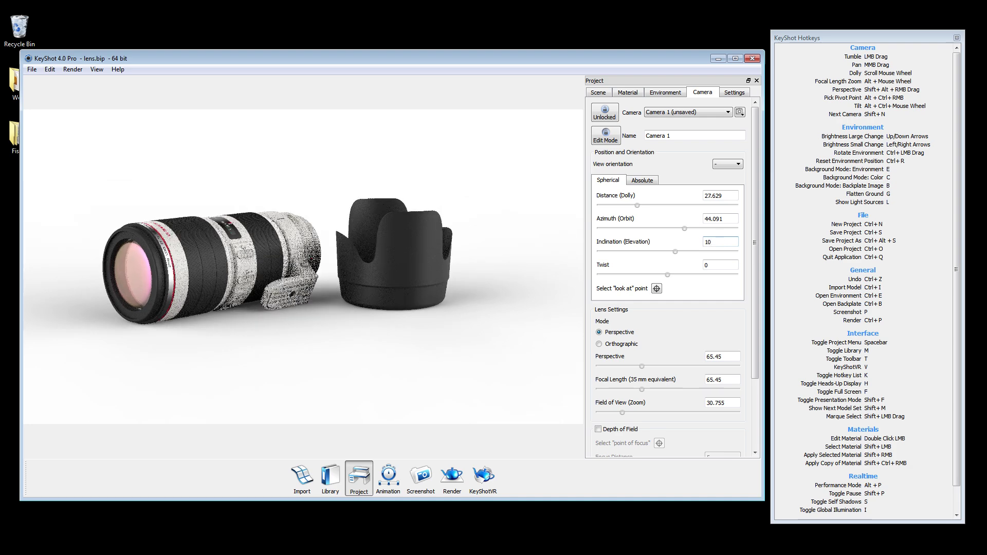
Set the camera's azimuth to 45.
{"action": "left_click", "coordinate": [722, 219]}
{"action": "key", "text": "BackSpace"}
{"action": "key", "text": "BackSpace"}
{"action": "key", "text": "BackSpace"}
{"action": "key", "text": "BackSpace"}
{"action": "key", "text": "BackSpace"}
{"action": "key", "text": "BackSpace"}
{"action": "type", "text": "45"}
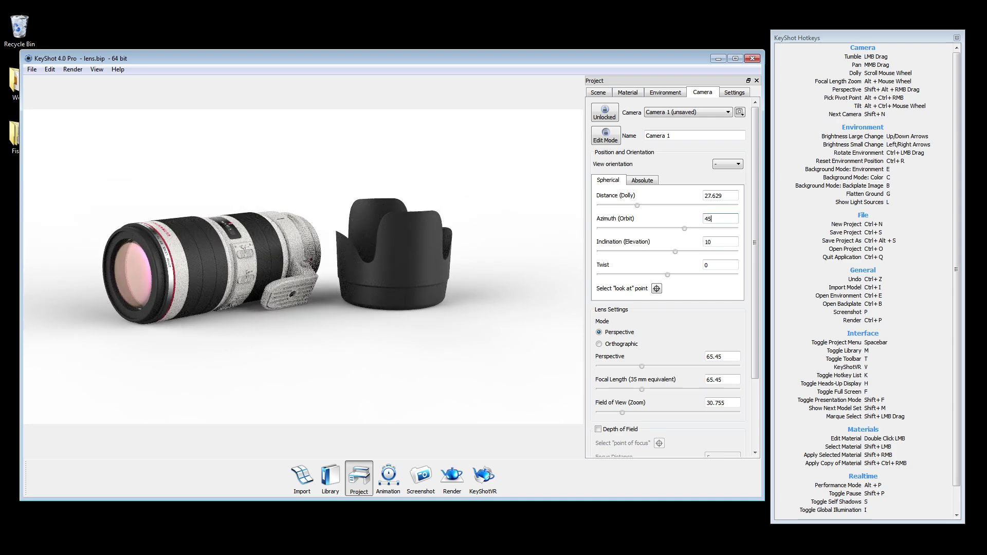
{"action": "key", "text": "Return"}
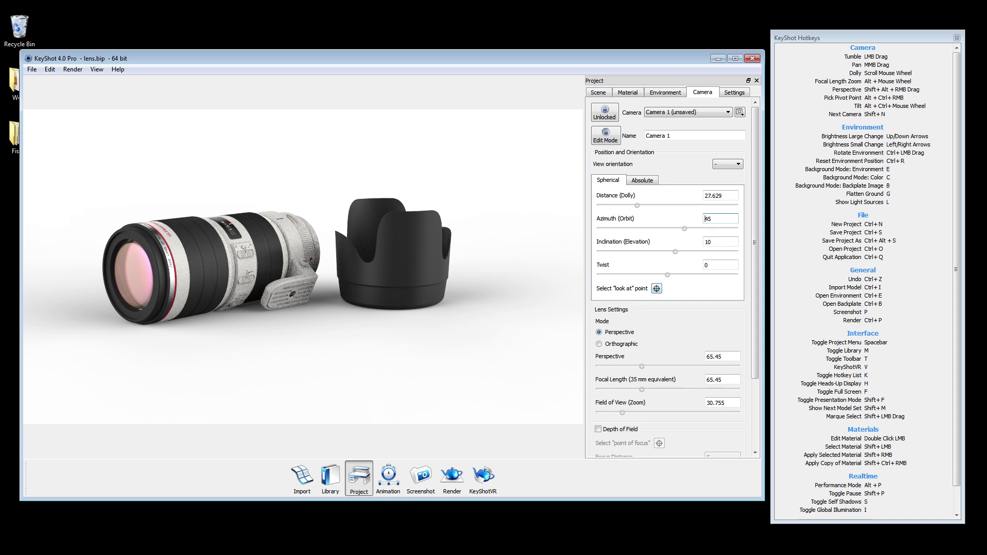
Pick the camera's look-at point first on the lens hood and finally on the hole in the lens's tripod foot.
{"action": "left_click", "coordinate": [657, 288]}
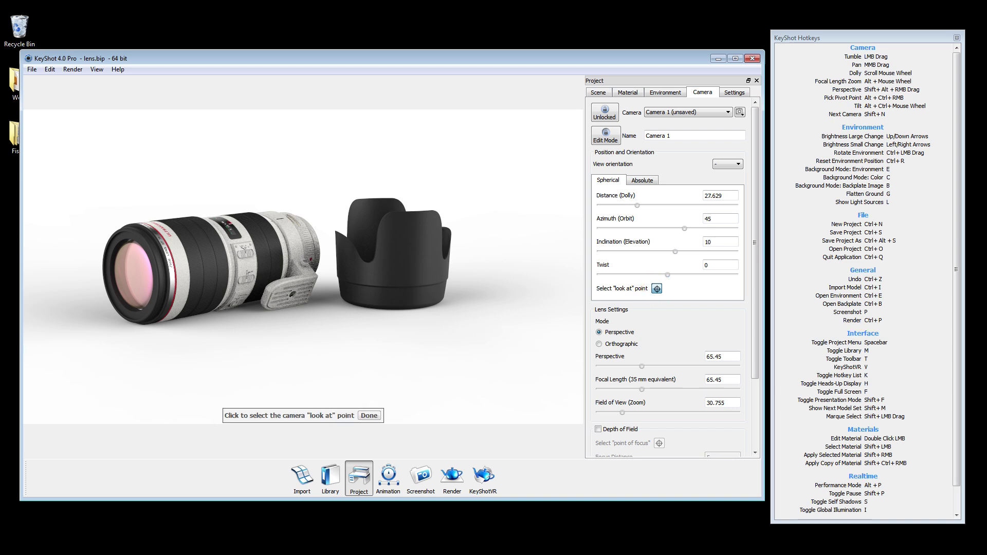
{"action": "left_click", "coordinate": [393, 263]}
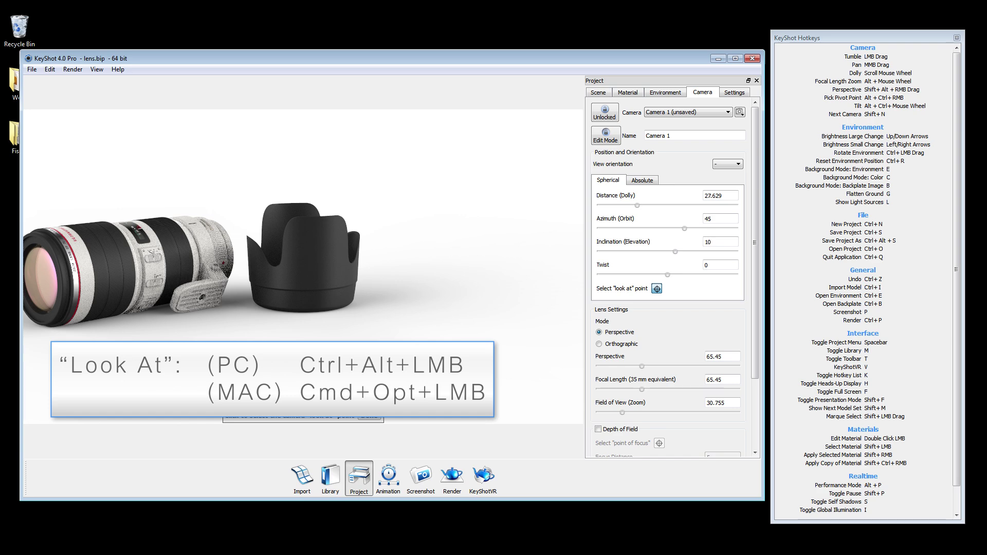
{"action": "left_click", "coordinate": [202, 296]}
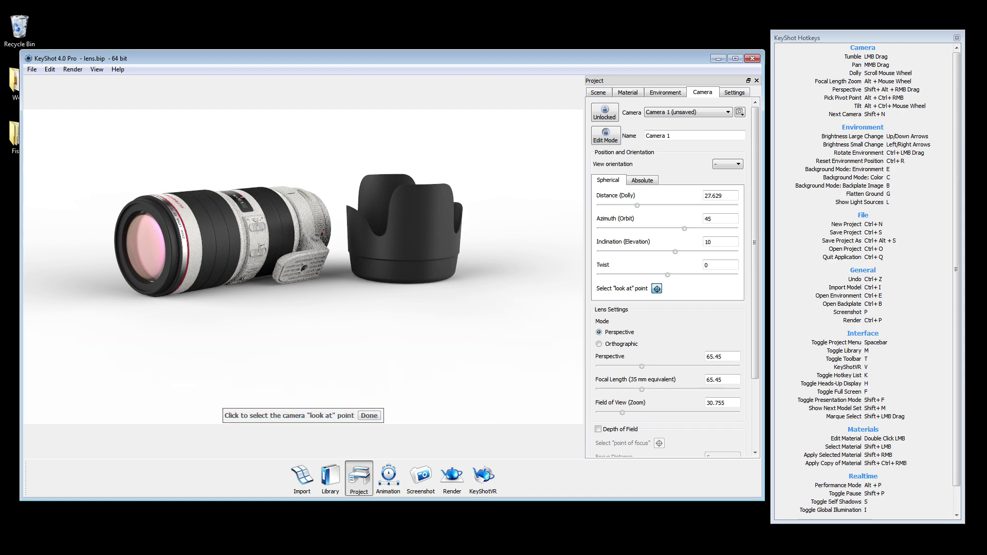
{"action": "key", "text": "Escape"}
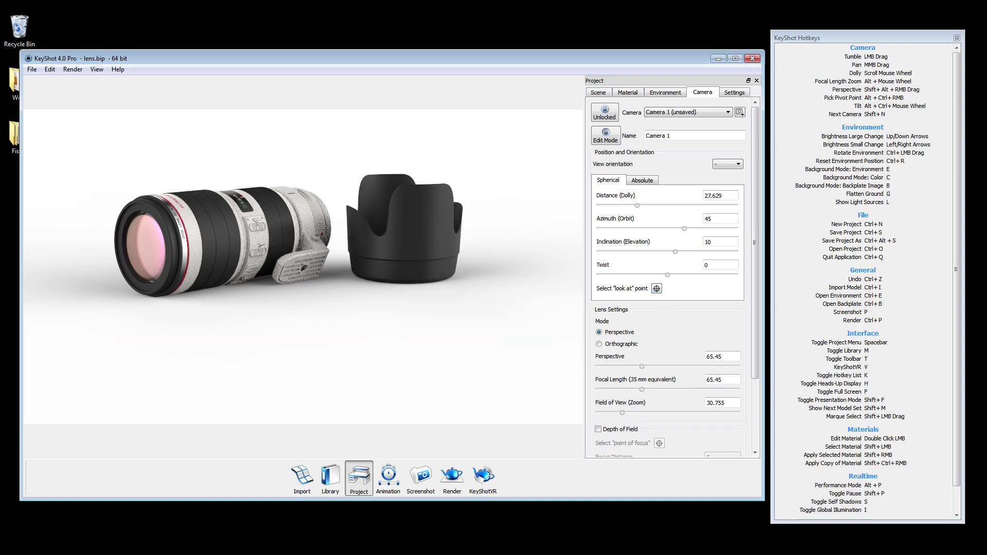
Dolly the camera in close to the tripod foot's hole and back out to a distance of about 28.6.
{"action": "scroll", "coordinate": [303, 267], "scroll_direction": "up", "scroll_amount": 8}
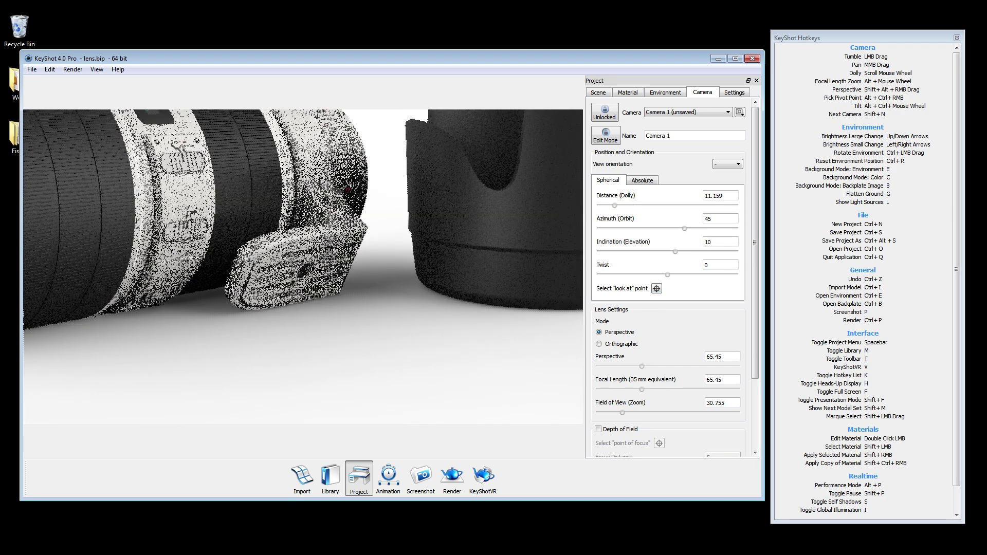
{"action": "scroll", "coordinate": [303, 268], "scroll_direction": "up", "scroll_amount": 10}
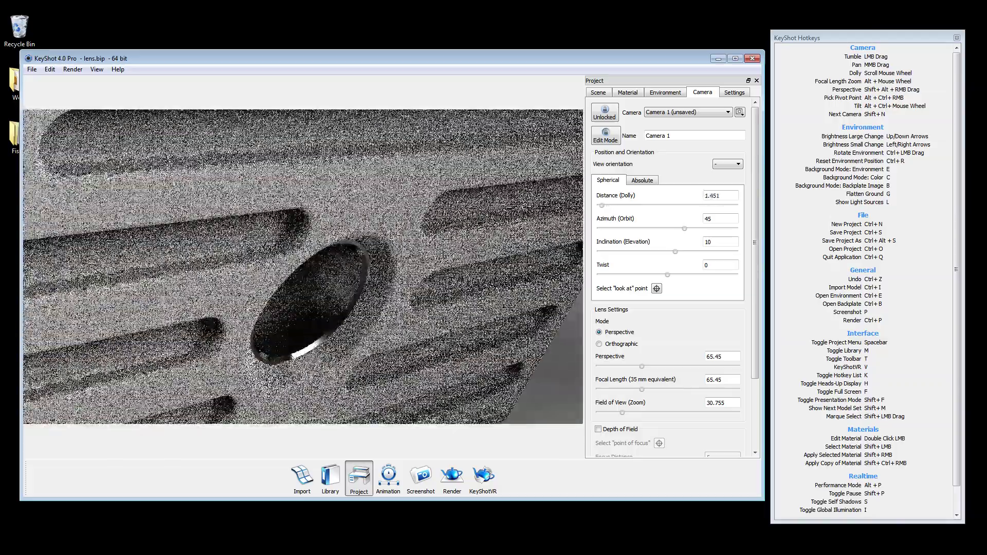
{"action": "scroll", "coordinate": [303, 268], "scroll_direction": "down", "scroll_amount": 18}
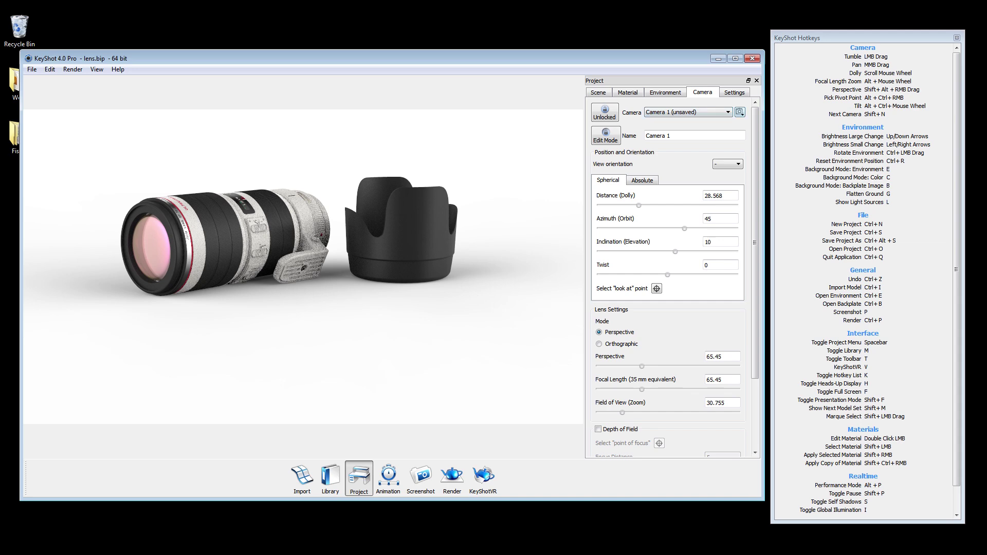
Add a new camera from the current view and name it "Hero View".
{"action": "left_click", "coordinate": [739, 112]}
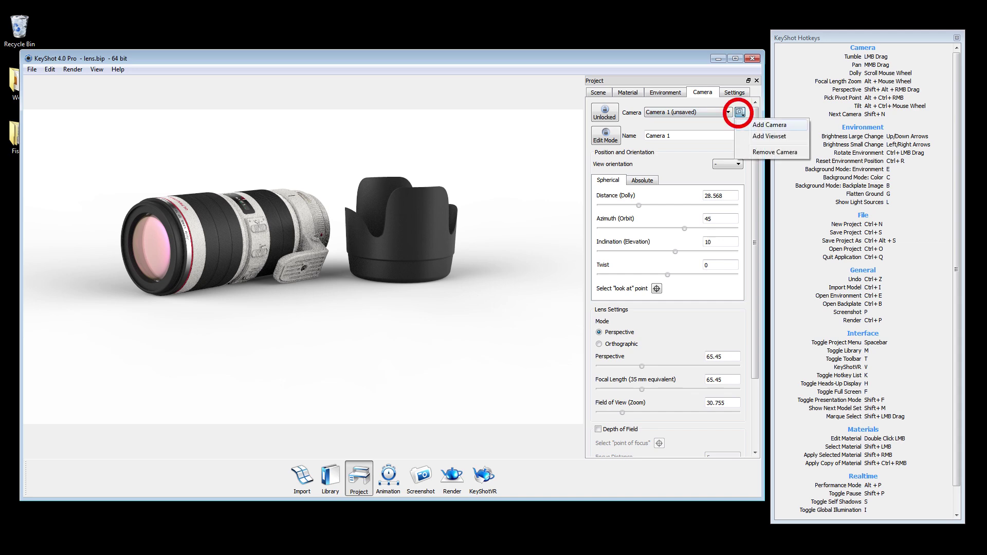
{"action": "left_click", "coordinate": [769, 125]}
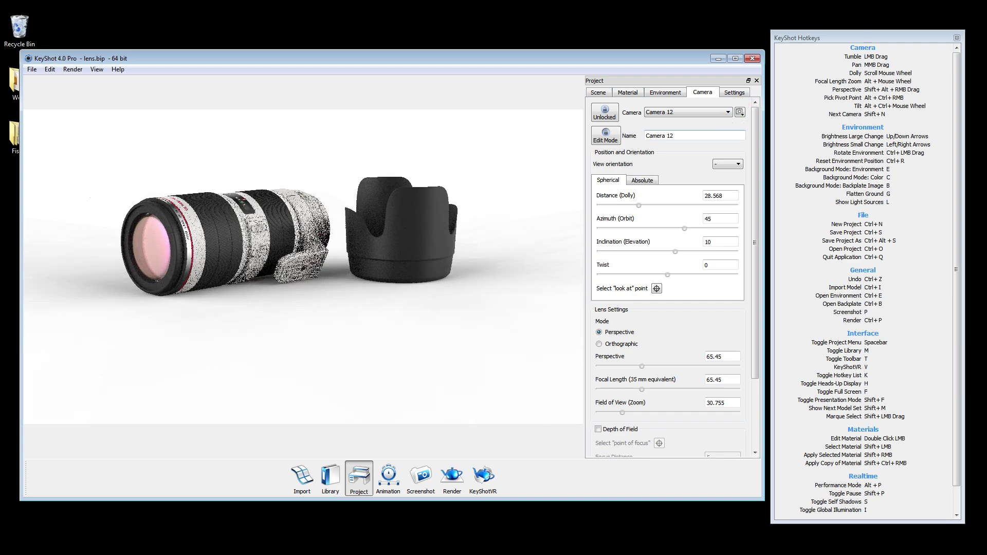
{"action": "right_click", "coordinate": [704, 137]}
{"action": "left_click_drag", "start_coordinate": [684, 136], "coordinate": [646, 135]}
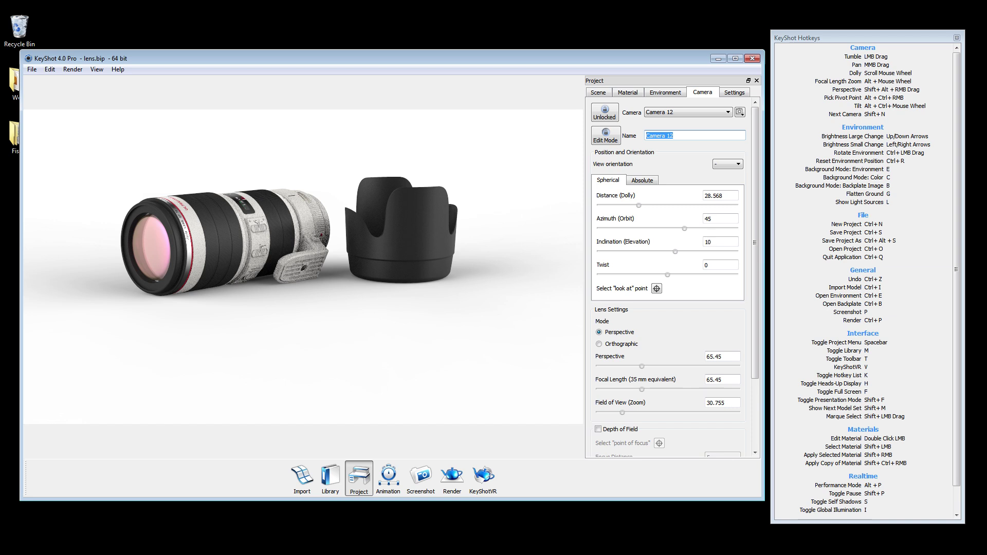
{"action": "type", "text": "Hero View"}
{"action": "key", "text": "Return"}
Tumble the camera to a higher angle and restore the saved Hero View camera.
{"action": "left_click_drag", "start_coordinate": [303, 242], "coordinate": [301, 303]}
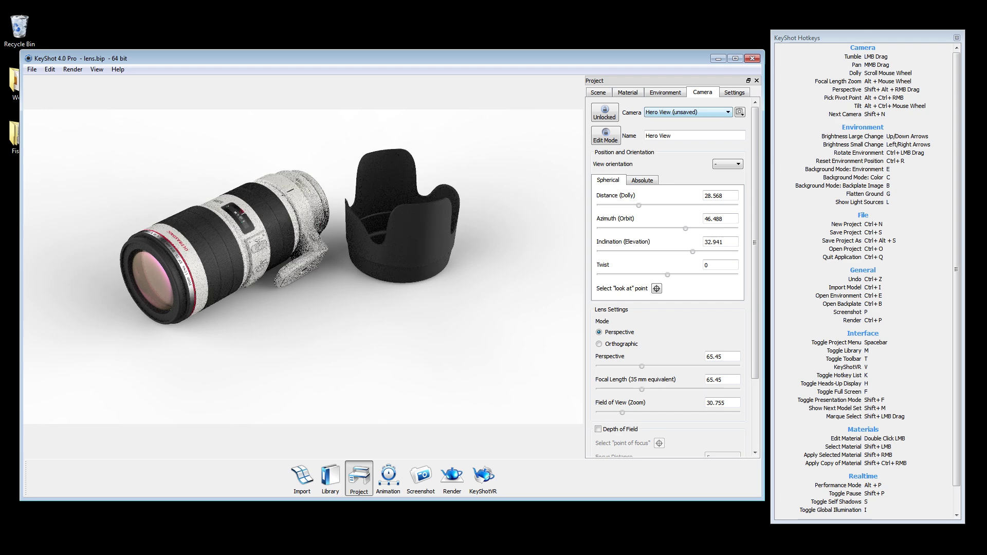
{"action": "left_click", "coordinate": [687, 112]}
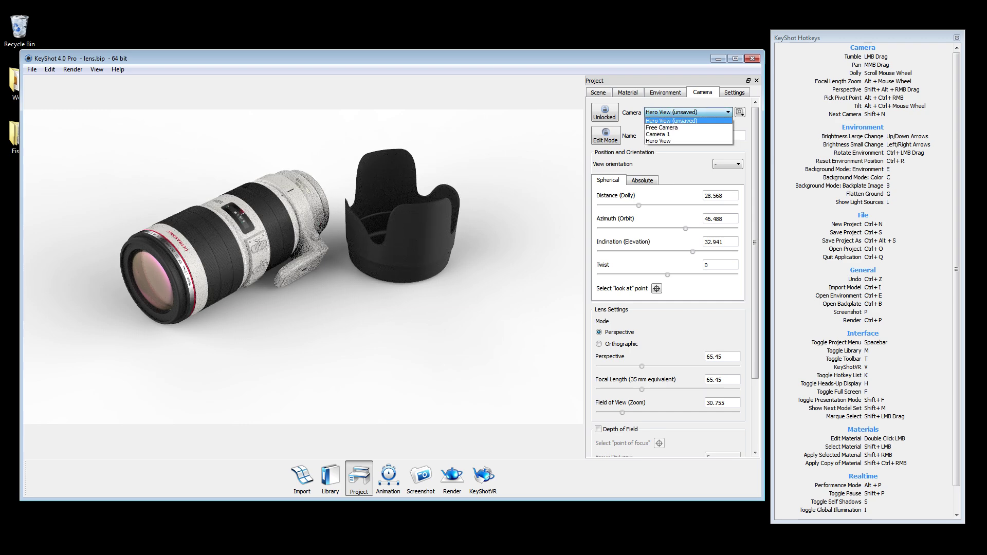
{"action": "left_click", "coordinate": [688, 141]}
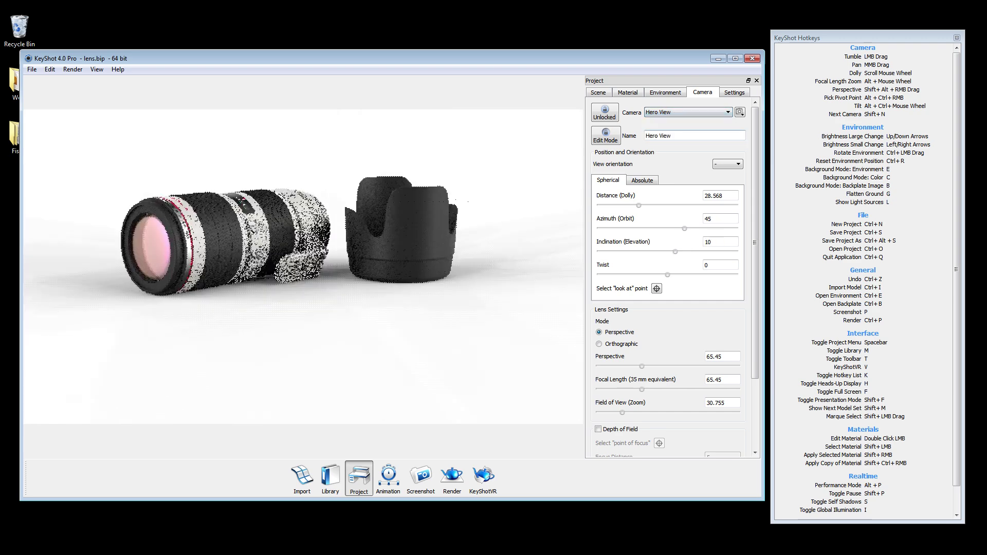
Make Camera 1 the active camera from the scene's list of cameras.
{"action": "left_click", "coordinate": [597, 92]}
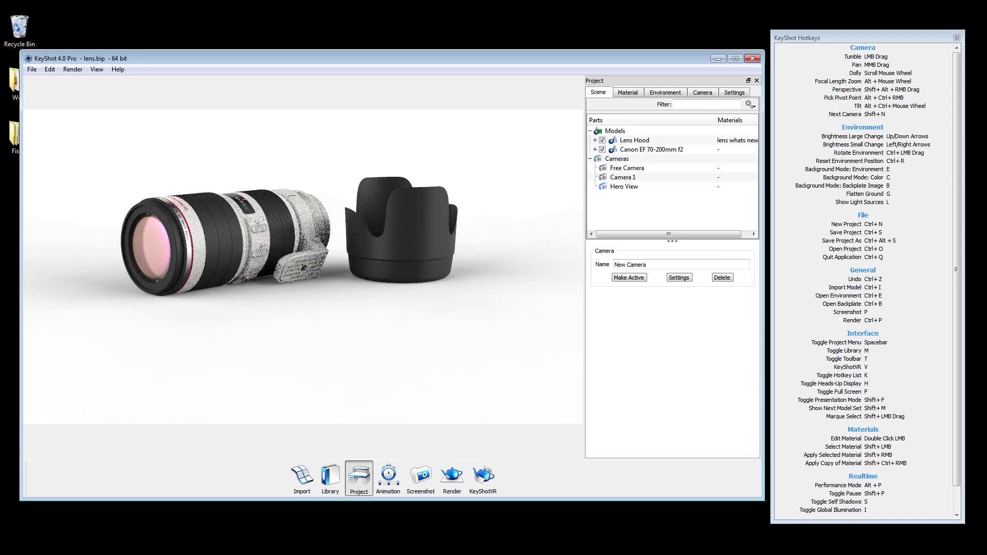
{"action": "left_click", "coordinate": [622, 177]}
{"action": "double_click", "coordinate": [622, 176]}
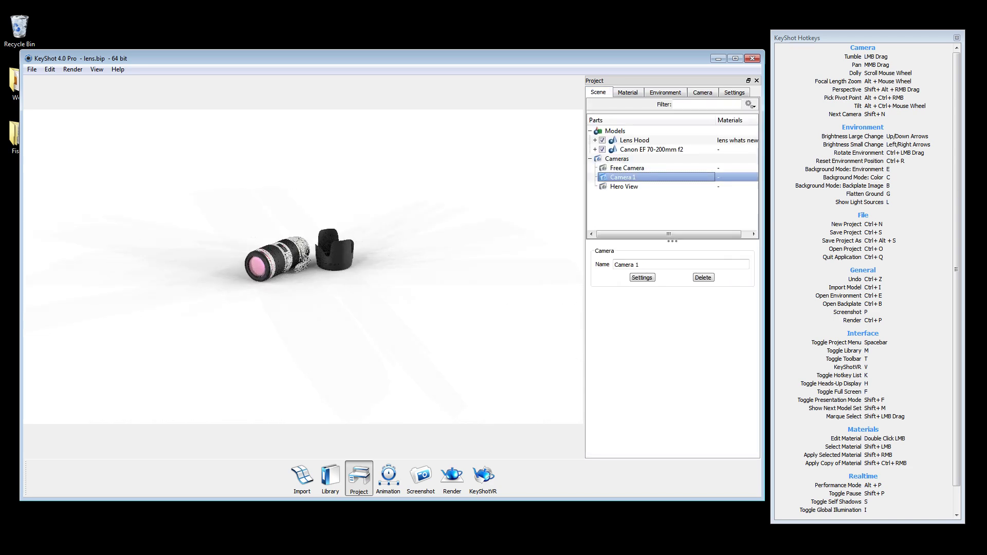
Make Hero View the active camera and cycle through the saved cameras twice, ending on Hero View.
{"action": "left_click", "coordinate": [623, 186]}
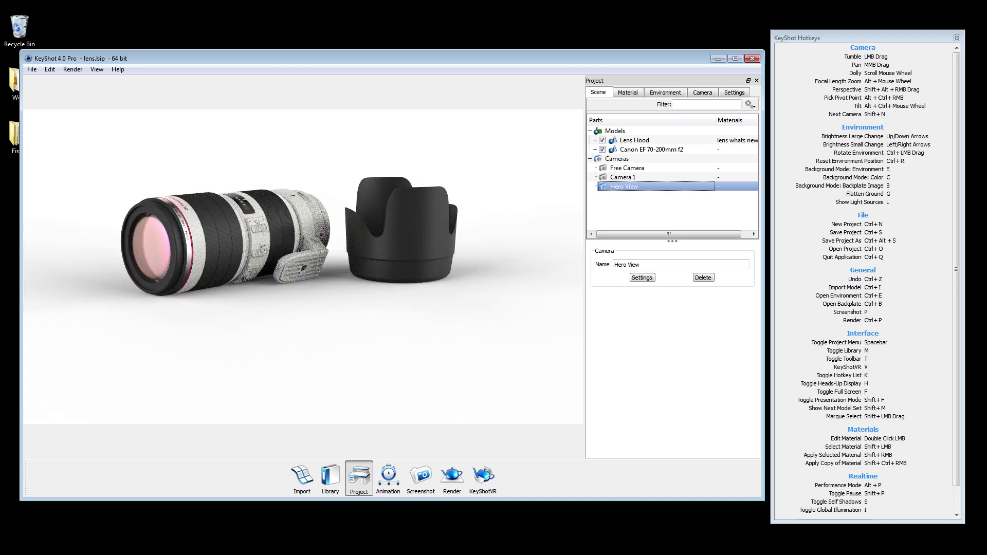
{"action": "key", "text": "shift+n"}
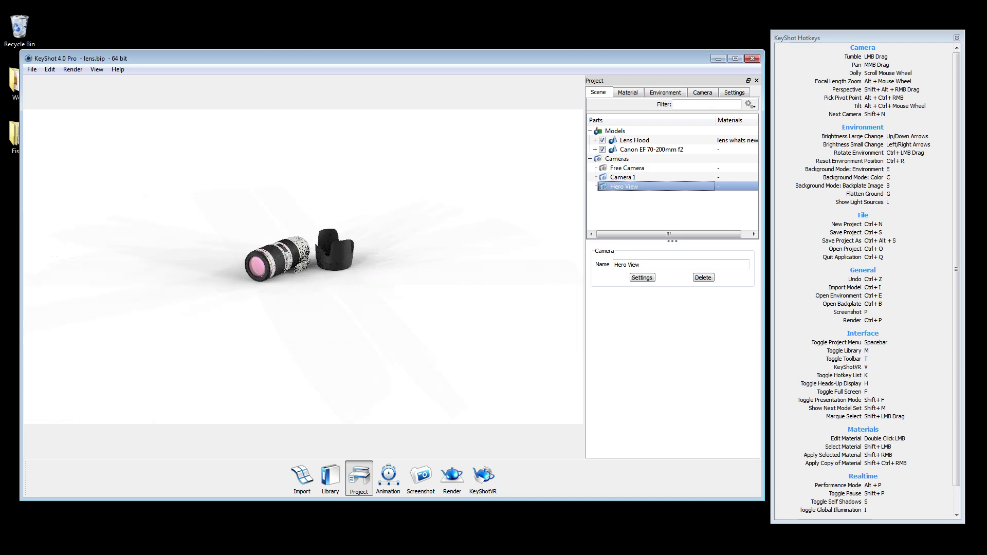
{"action": "key", "text": "shift+n"}
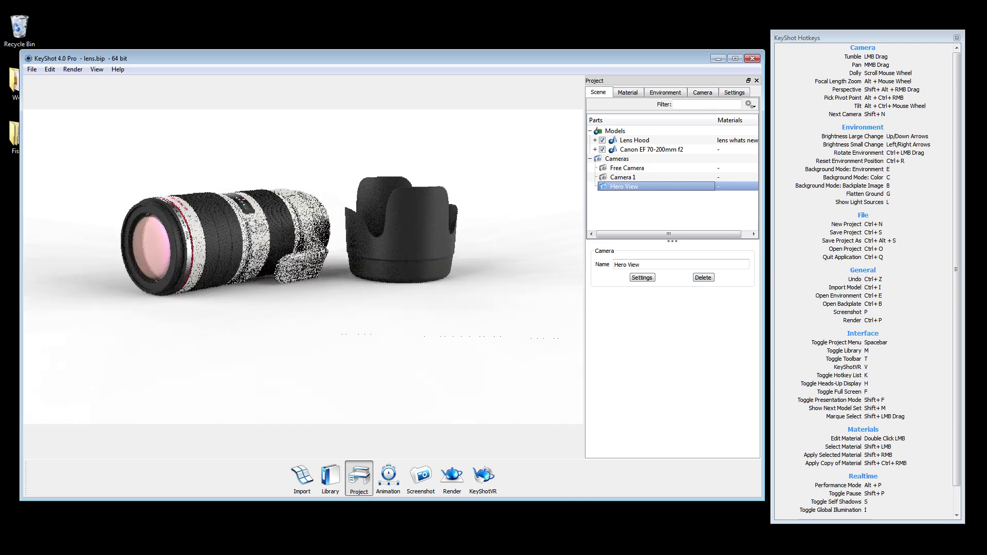
{"action": "key", "text": "shift+n"}
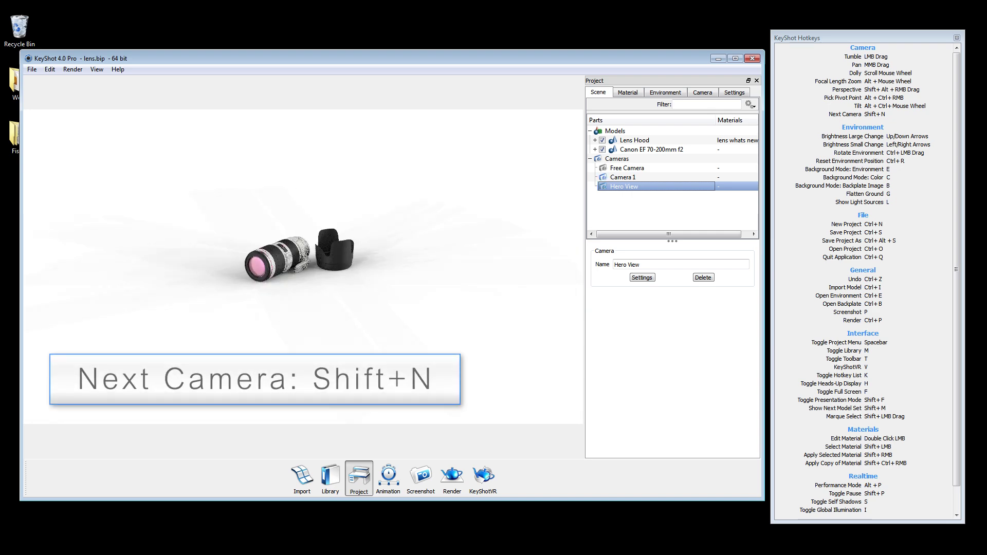
{"action": "key", "text": "shift+n"}
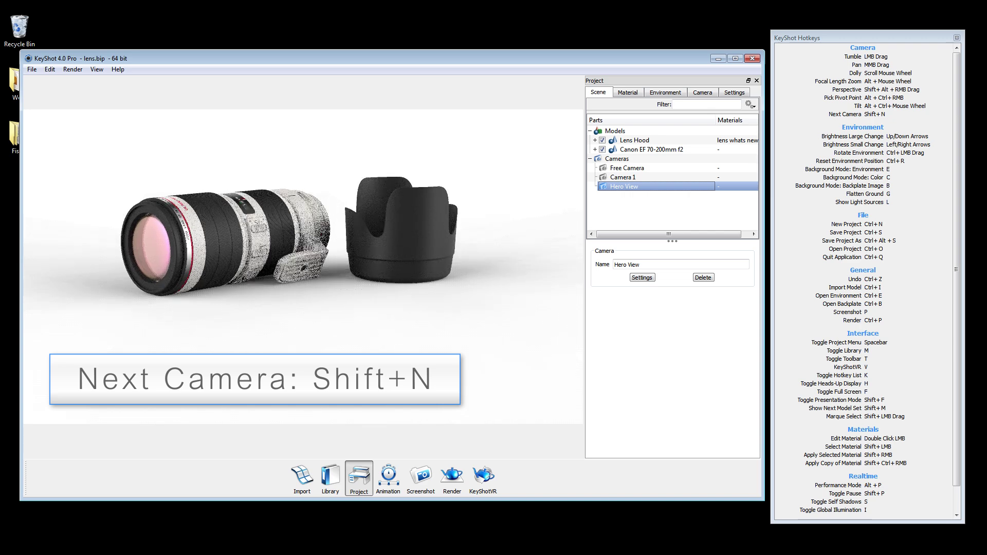
Tumble Hero View to an inclination of about 21, dolly in to about 22.8 in edit mode, and finish editing the camera.
{"action": "left_click", "coordinate": [701, 92]}
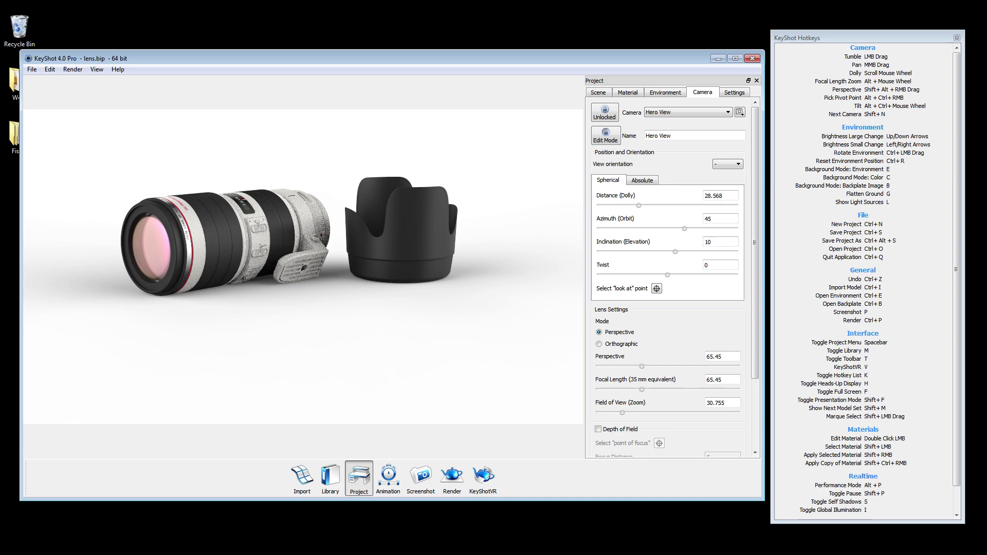
{"action": "left_click_drag", "start_coordinate": [302, 241], "coordinate": [302, 293]}
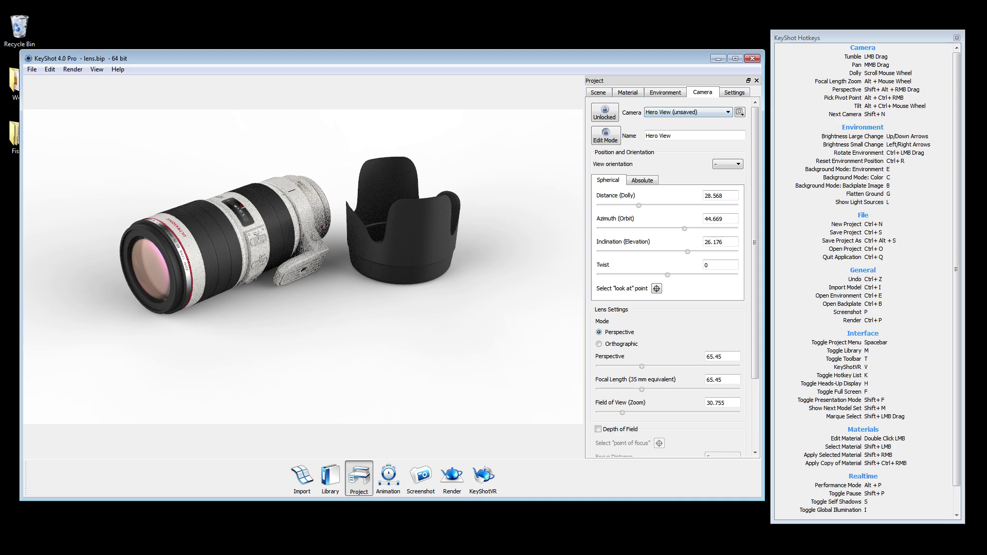
{"action": "left_click_drag", "start_coordinate": [301, 293], "coordinate": [301, 276]}
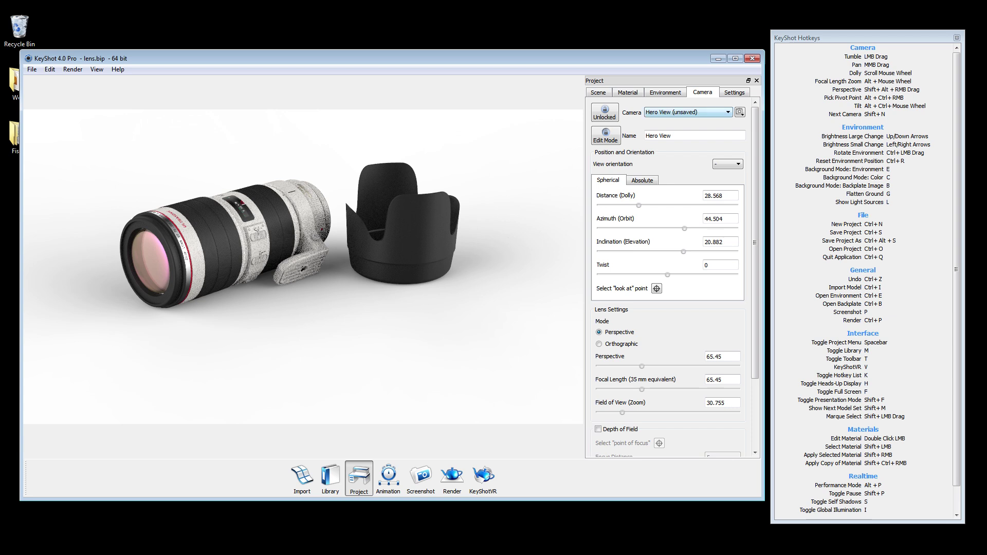
{"action": "left_click", "coordinate": [605, 135]}
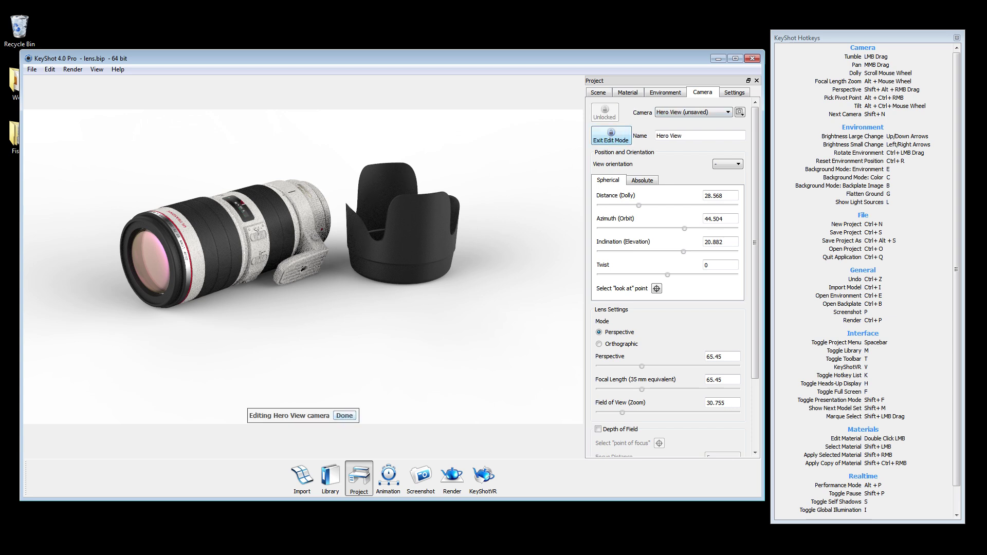
{"action": "scroll", "coordinate": [293, 247], "scroll_direction": "up", "scroll_amount": 3}
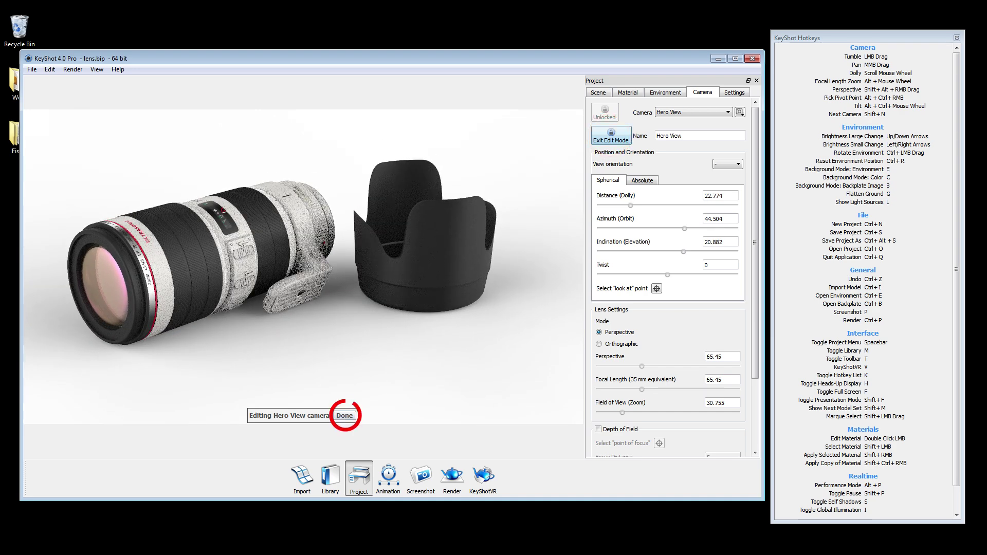
{"action": "left_click", "coordinate": [344, 415]}
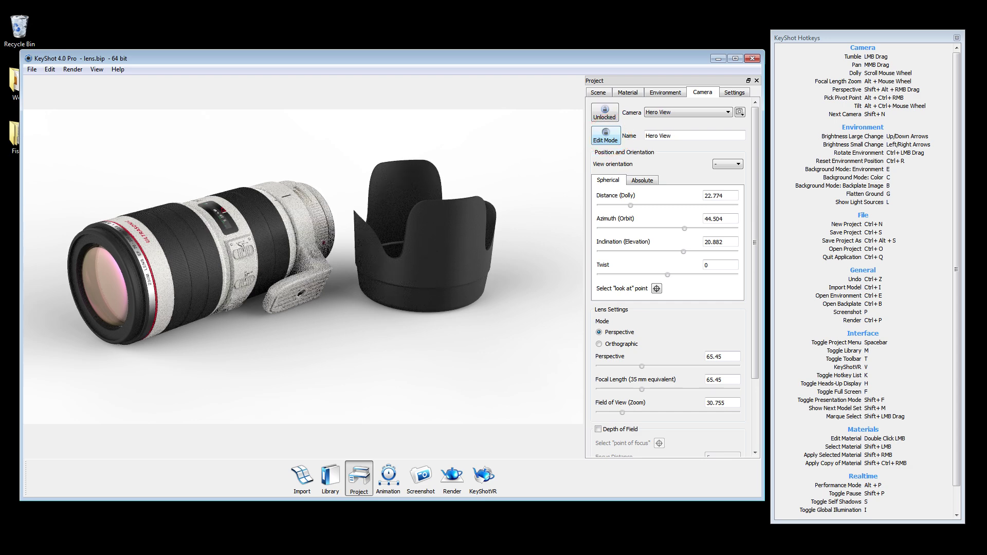
Lock the Hero View camera and unlock it again.
{"action": "left_click", "coordinate": [604, 112]}
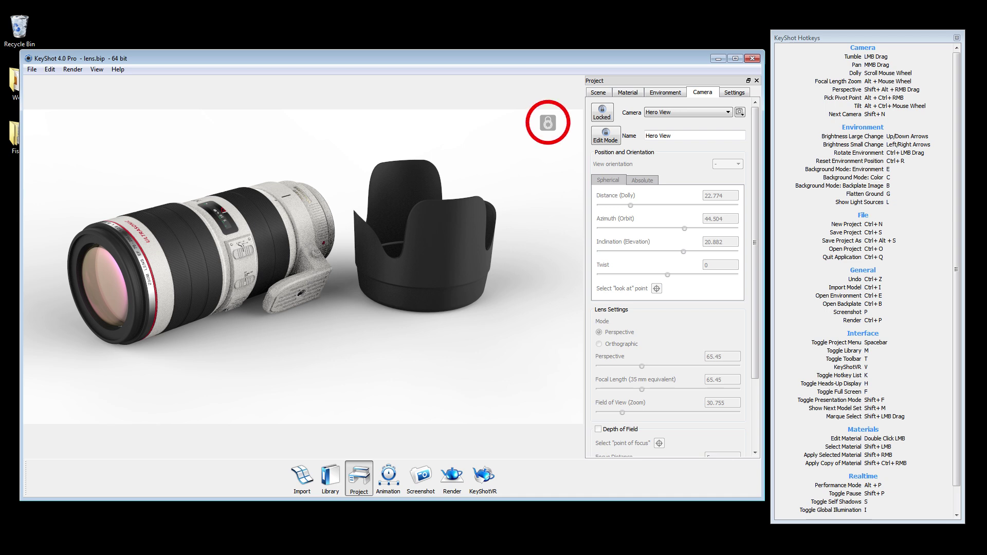
{"action": "left_click", "coordinate": [602, 112]}
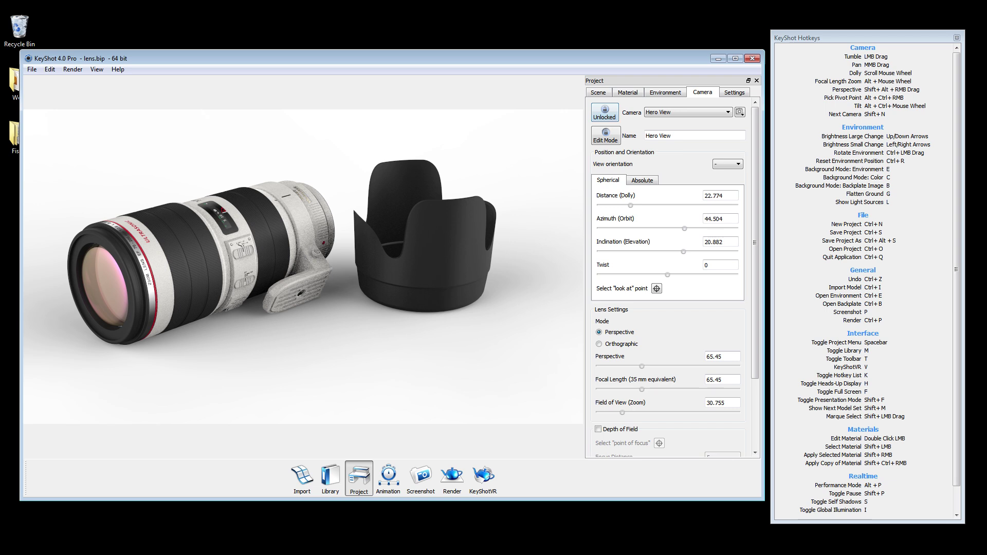
Set the view orientation to Front, dolly out to a distance of about 13.2, and switch the orientation to Left.
{"action": "left_click", "coordinate": [726, 164]}
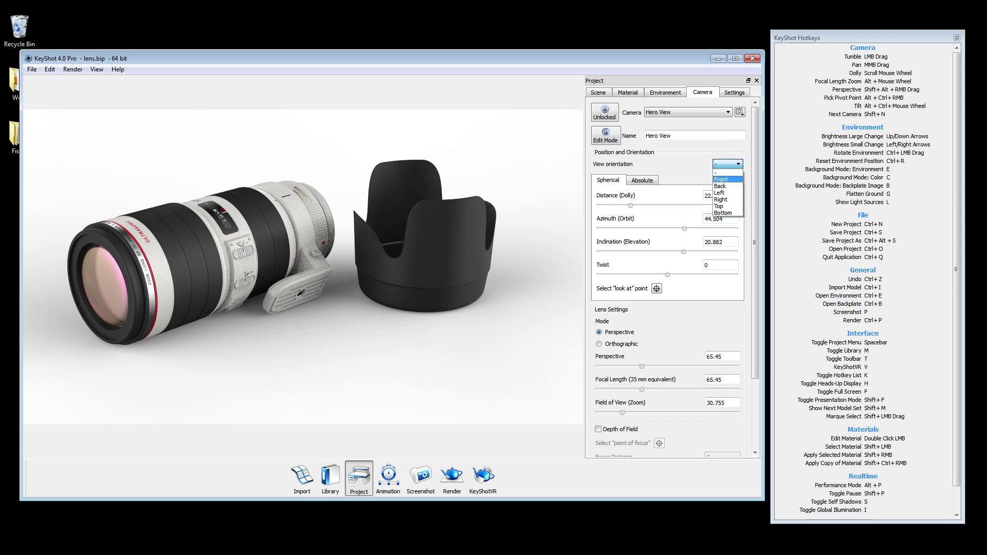
{"action": "left_click", "coordinate": [727, 180]}
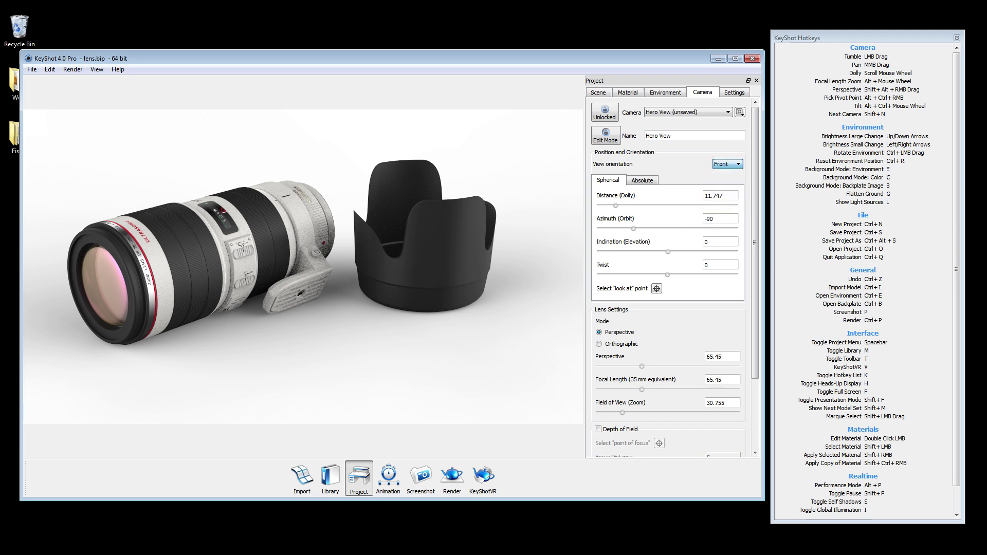
{"action": "scroll", "coordinate": [303, 329], "scroll_direction": "down", "scroll_amount": 3}
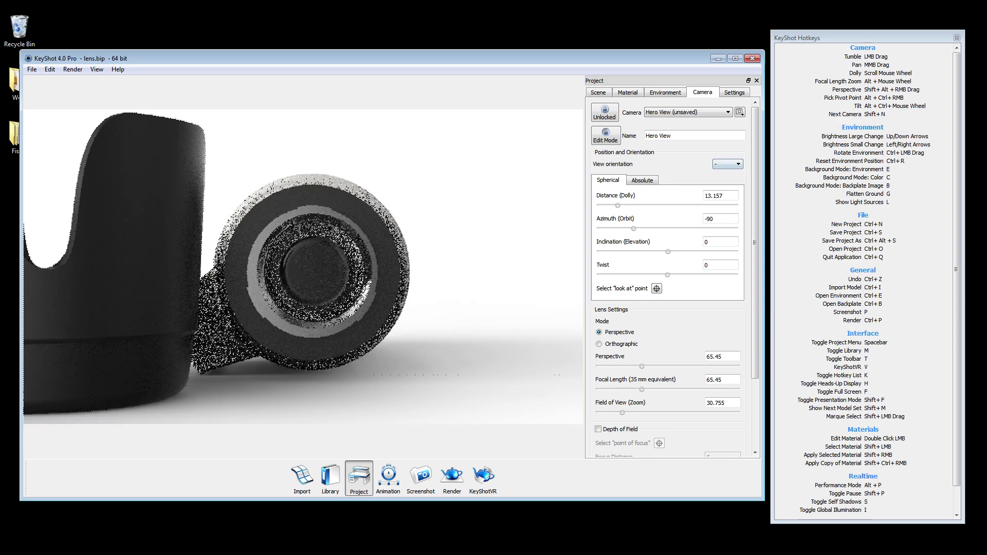
{"action": "left_click", "coordinate": [727, 164]}
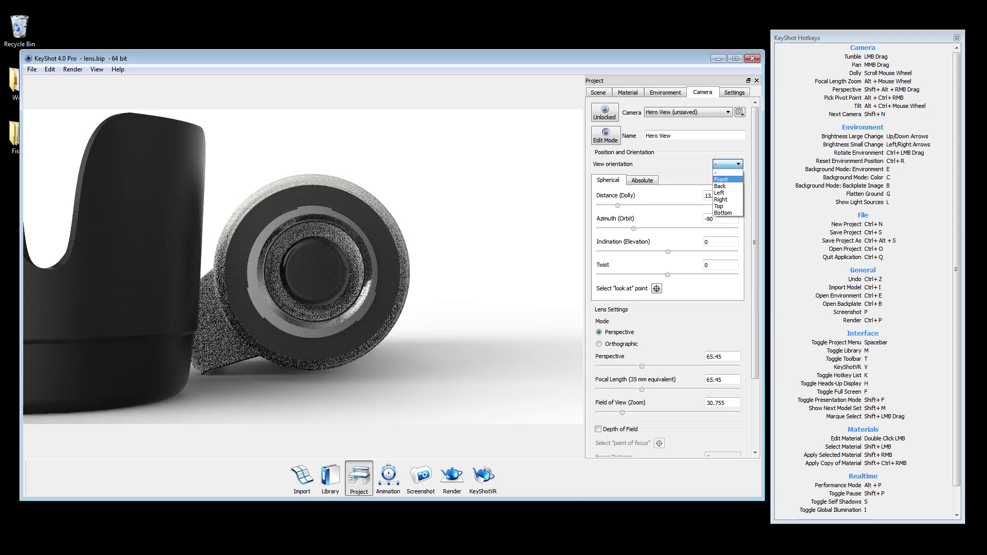
{"action": "left_click", "coordinate": [719, 193]}
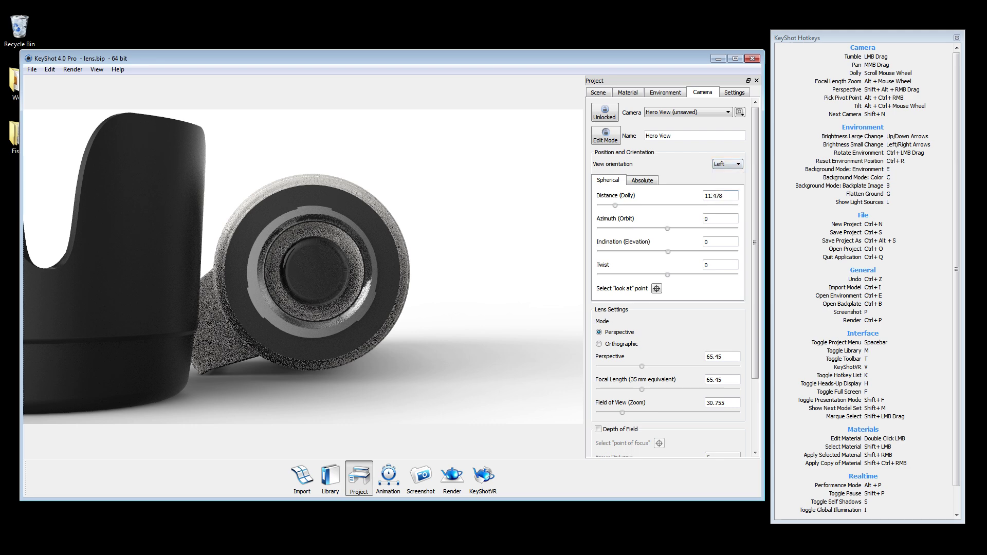
Switch the lens mode to Orthographic and frame the whole lens and hood at a camera distance of about 23.5.
{"action": "left_click", "coordinate": [599, 344]}
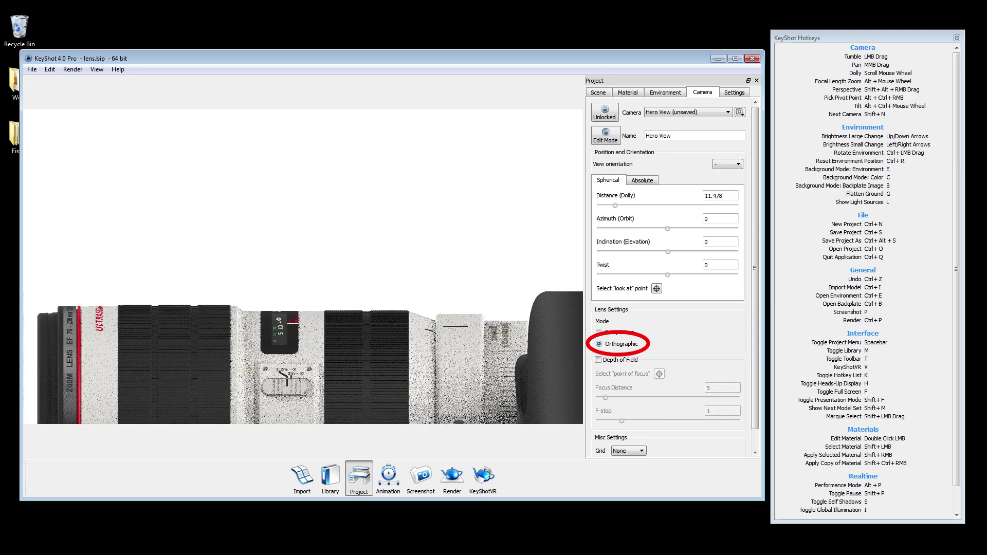
{"action": "scroll", "coordinate": [303, 351], "scroll_direction": "down", "scroll_amount": 8}
{"action": "middle_click_drag", "start_coordinate": [353, 330], "coordinate": [333, 277]}
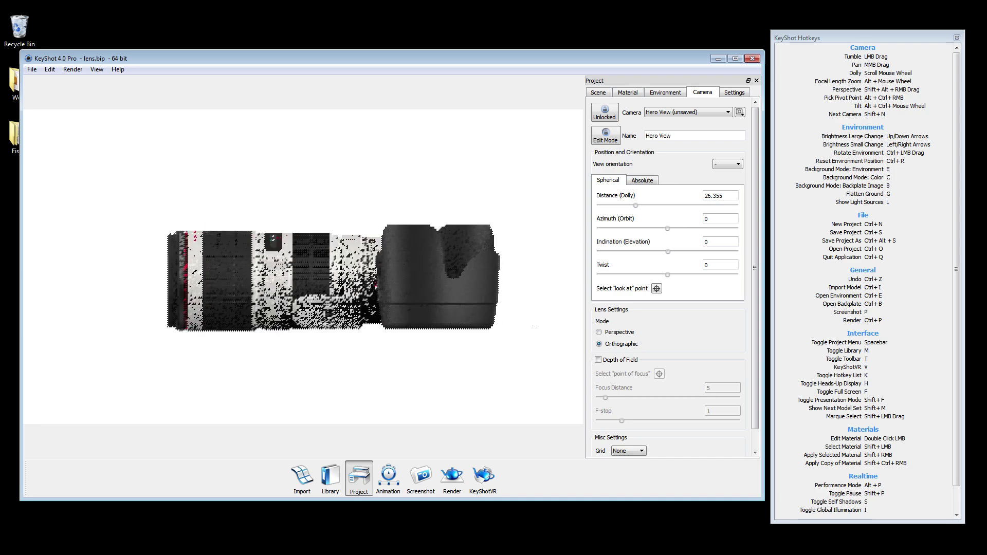
{"action": "scroll", "coordinate": [333, 278], "scroll_direction": "up", "scroll_amount": 1}
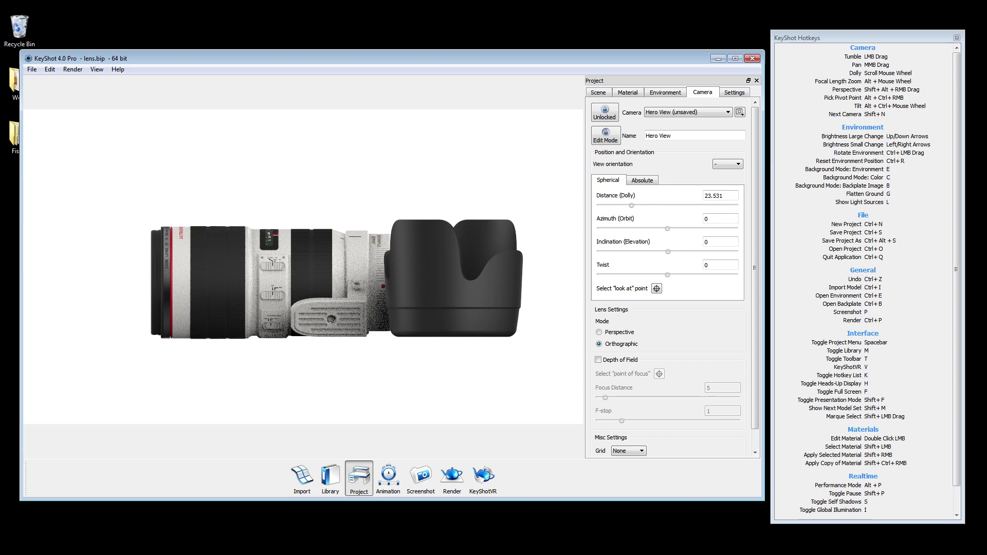
Return the lens mode to Perspective and set the focal length to 35.
{"action": "left_click", "coordinate": [599, 332]}
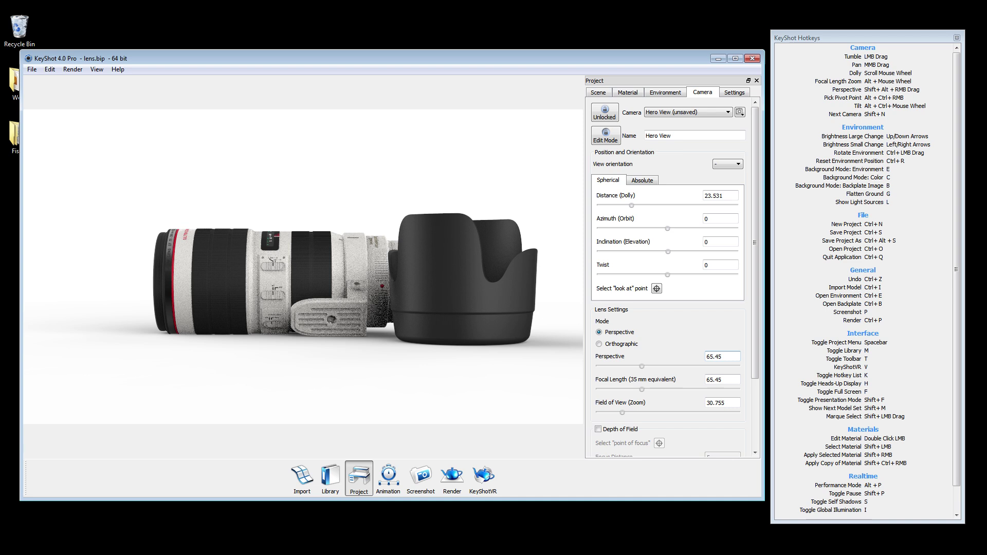
{"action": "key", "text": "Tab"}
{"action": "type", "text": "35"}
{"action": "key", "text": "Return"}
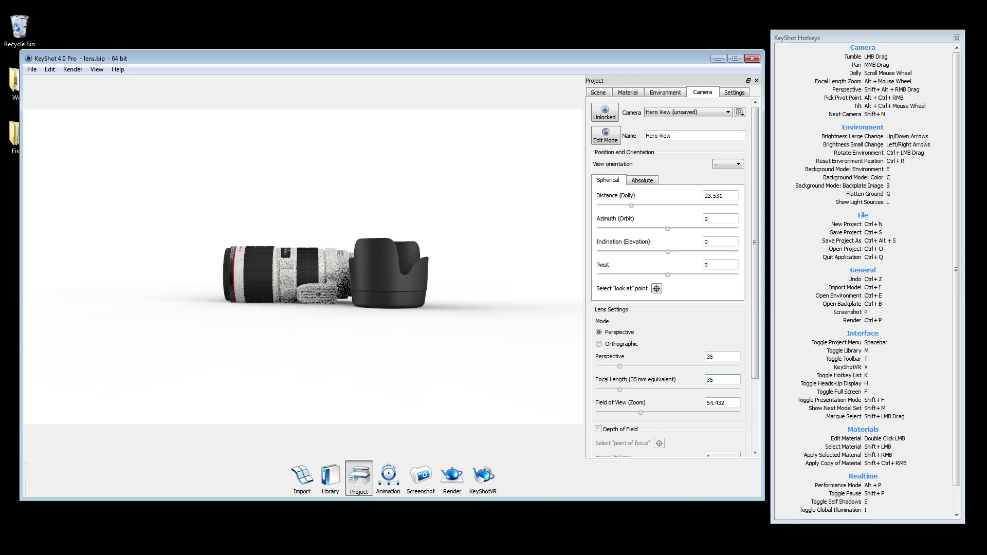
Set the focal length to 120 and orbit to an azimuth of about 27.6 at a distance of about 29.2.
{"action": "double_click", "coordinate": [708, 379]}
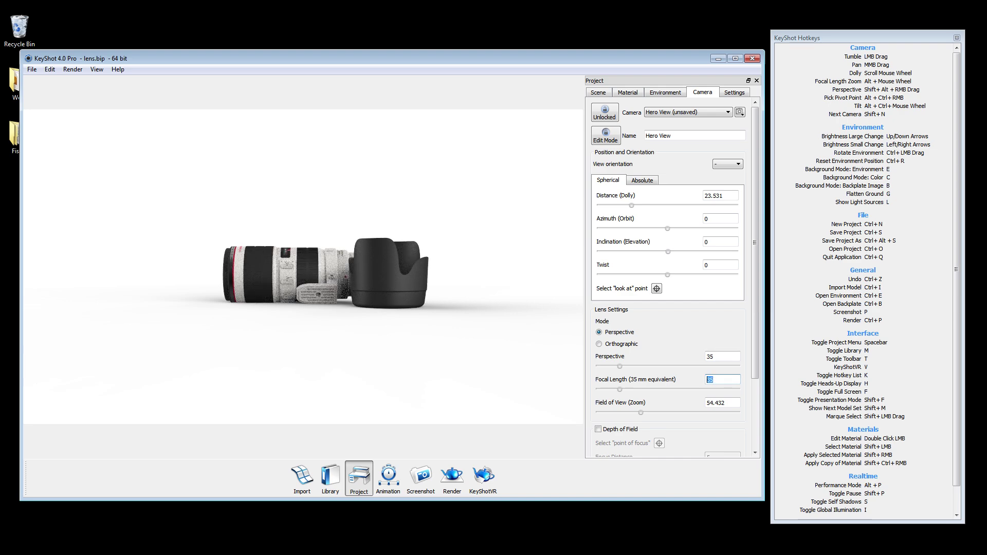
{"action": "type", "text": "120"}
{"action": "key", "text": "Return"}
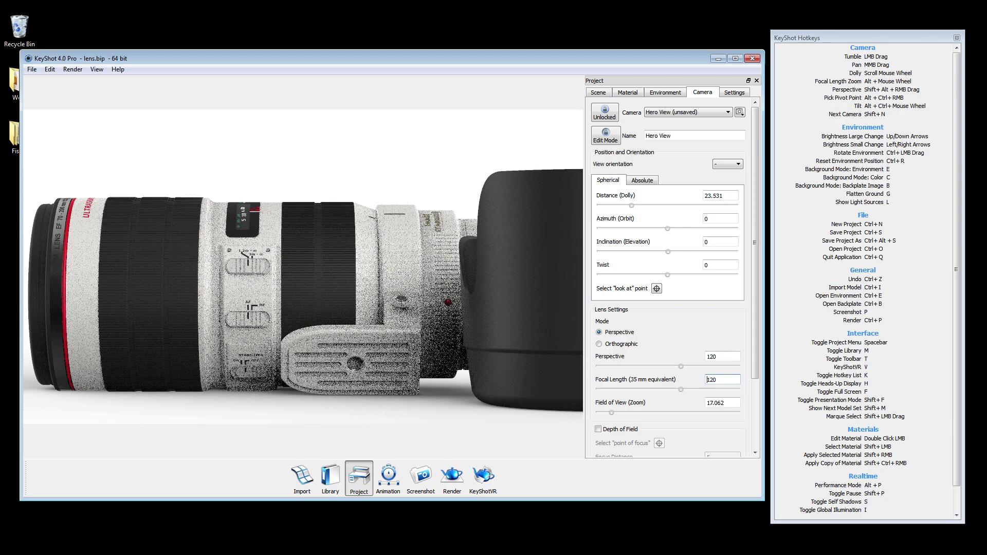
{"action": "left_click_drag", "start_coordinate": [303, 268], "coordinate": [376, 273]}
{"action": "scroll", "coordinate": [375, 272], "scroll_direction": "down", "scroll_amount": 2}
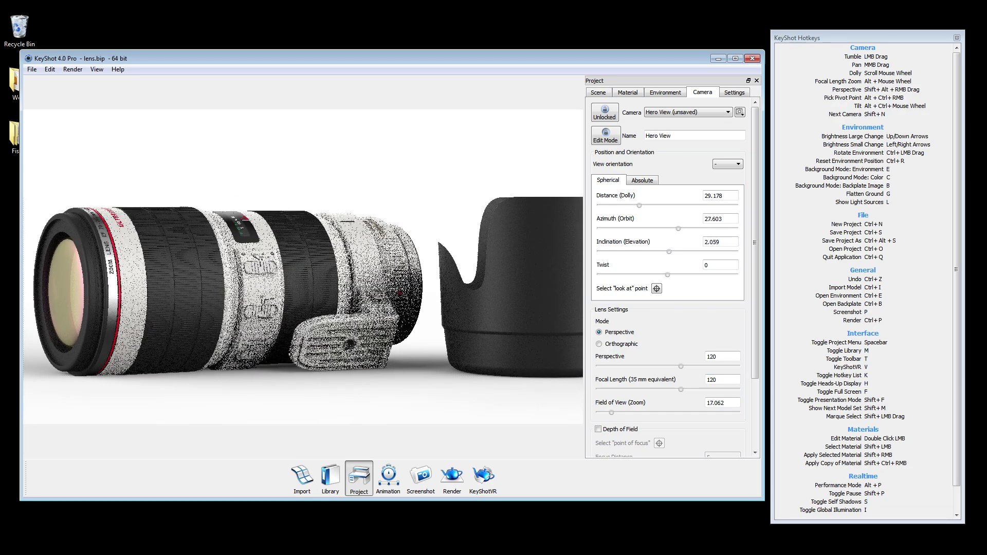
Reduce the focal length to about 18.7 with the camera dollied in, and raise it to about 36.6 at a distance of about 12.3.
{"action": "left_click_drag", "start_coordinate": [680, 389], "coordinate": [608, 389]}
{"action": "scroll", "coordinate": [308, 267], "scroll_direction": "up", "scroll_amount": 10}
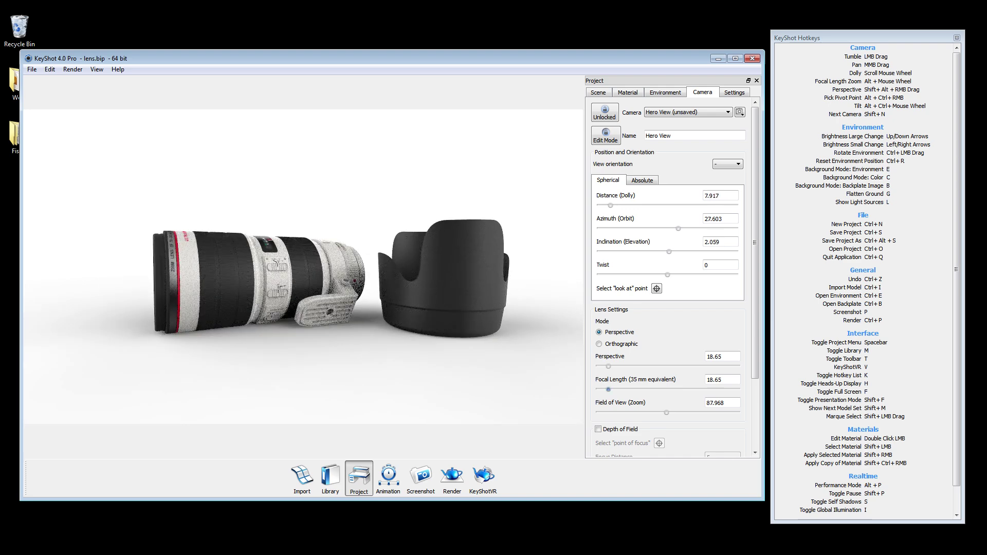
{"action": "scroll", "coordinate": [309, 268], "scroll_direction": "up", "scroll_amount": 5, "text": "alt"}
{"action": "scroll", "coordinate": [309, 268], "scroll_direction": "down", "scroll_amount": 4}
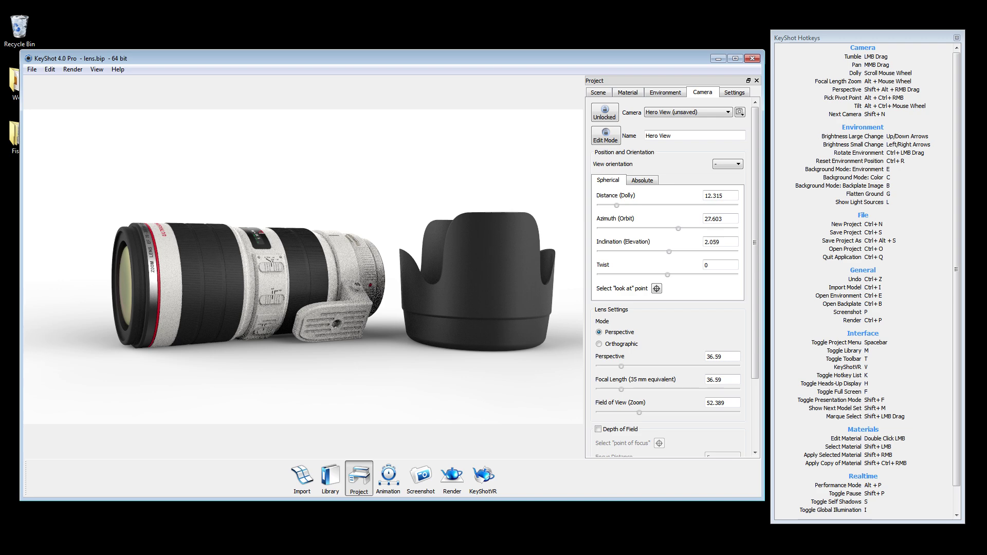
Set the focal length to 80 and dolly out to a distance of about 33.4 to frame both lens and hood.
{"action": "left_click_drag", "start_coordinate": [722, 379], "coordinate": [706, 380]}
{"action": "type", "text": "80"}
{"action": "key", "text": "Return"}
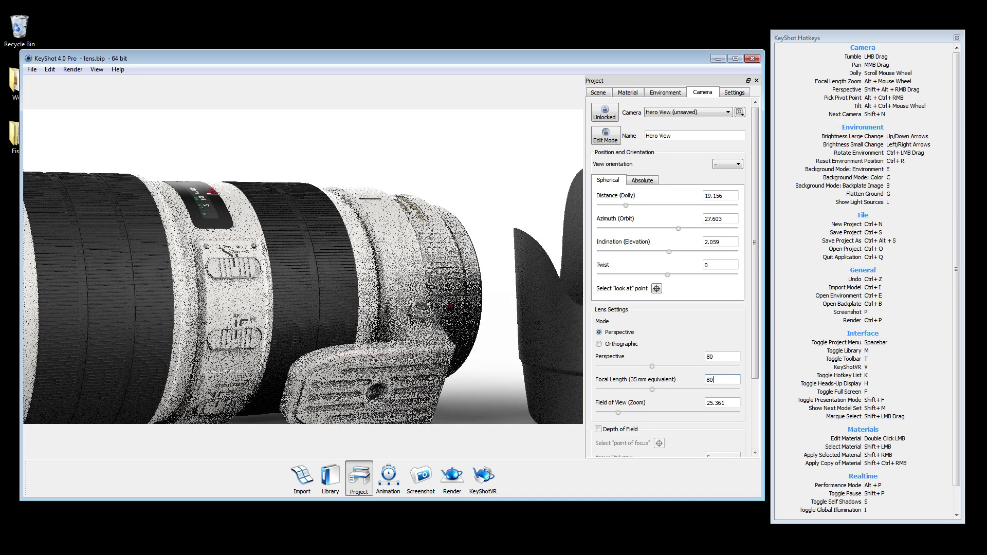
{"action": "scroll", "coordinate": [303, 266], "scroll_direction": "down", "scroll_amount": 5}
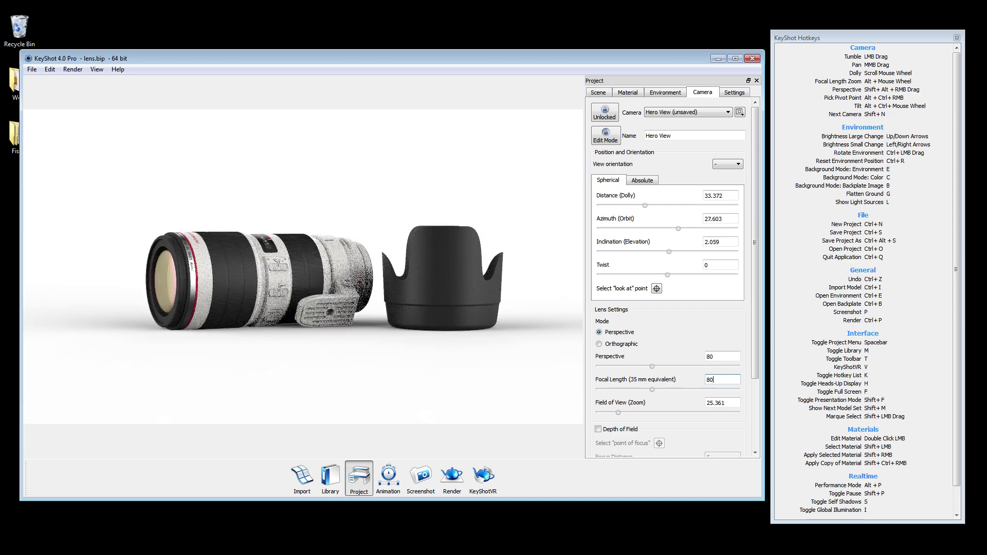
Overlay a Thirds composition grid on the camera view and change it to Quarters.
{"action": "scroll", "coordinate": [668, 277], "scroll_direction": "down", "scroll_amount": 3}
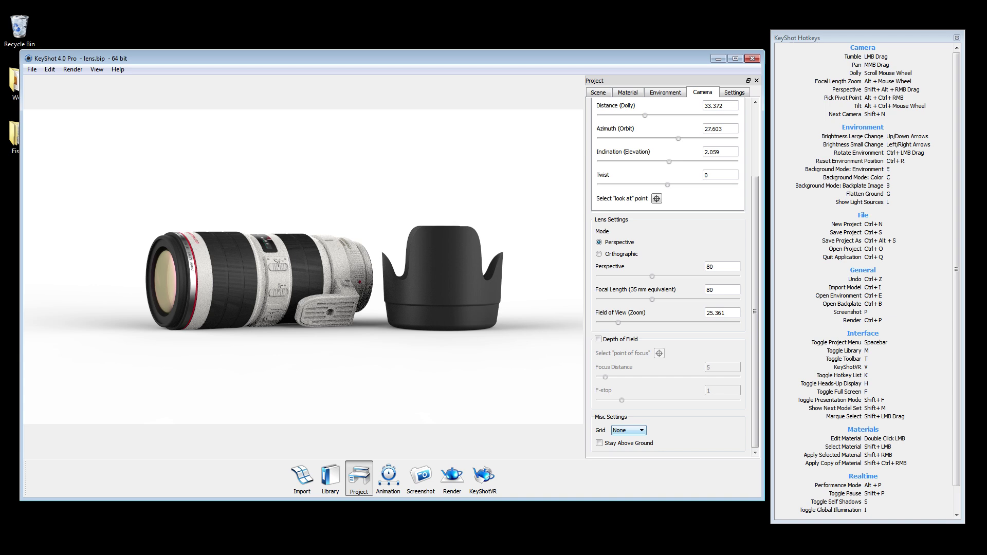
{"action": "left_click", "coordinate": [628, 430]}
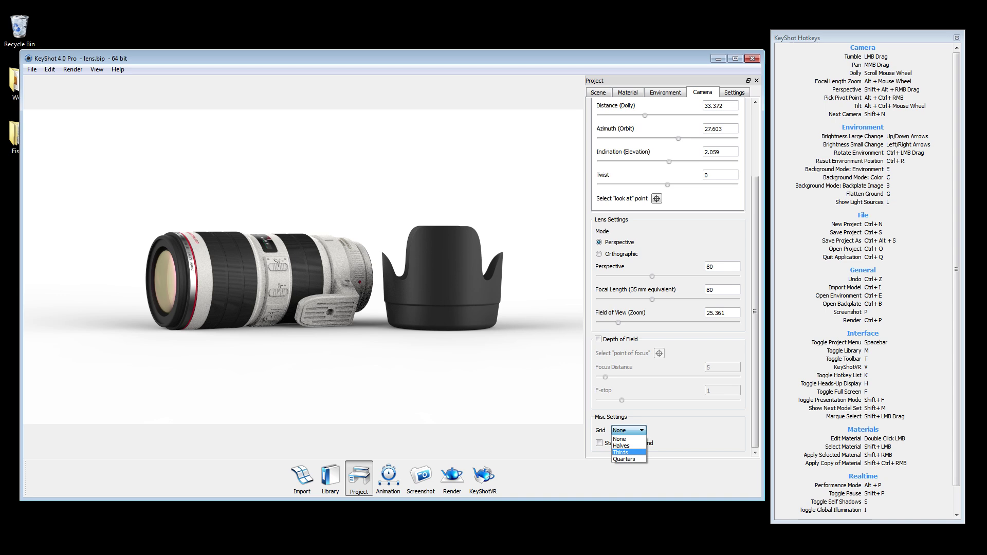
{"action": "left_click", "coordinate": [621, 453]}
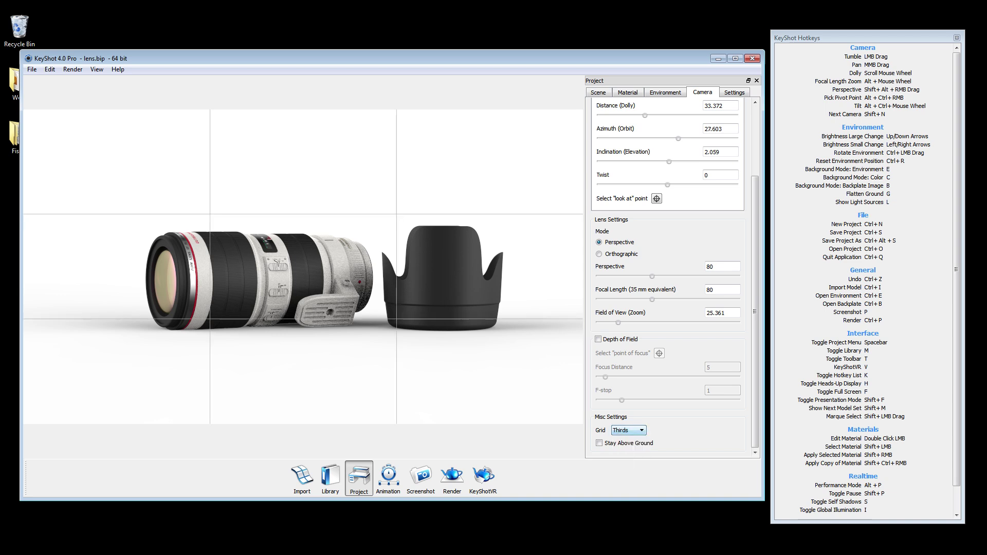
{"action": "left_click", "coordinate": [629, 430]}
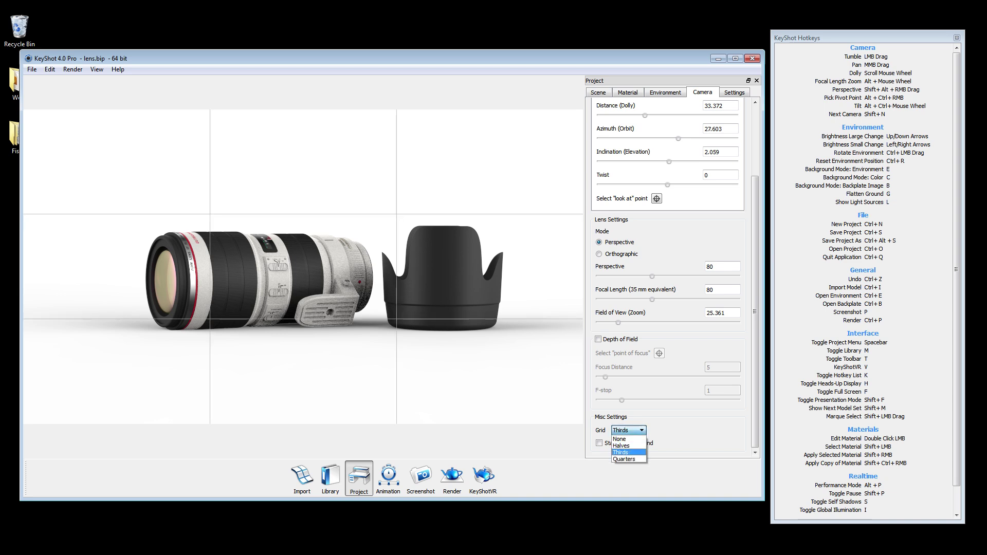
{"action": "left_click", "coordinate": [624, 459]}
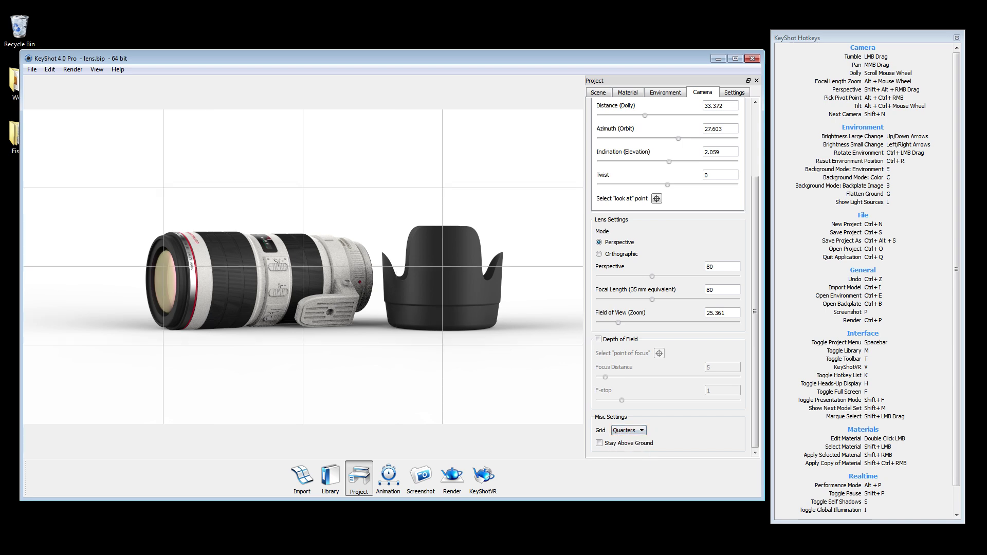
Enable Stay Above Ground and orbit the camera to an azimuth of about 50.4 and an inclination of about 1.2.
{"action": "left_click", "coordinate": [599, 442]}
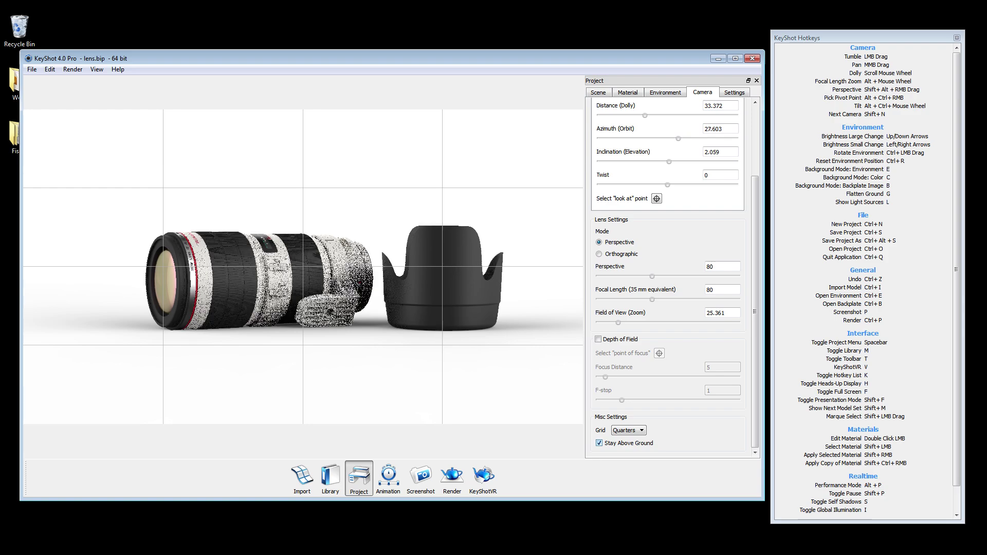
{"action": "left_click_drag", "start_coordinate": [304, 268], "coordinate": [239, 231]}
{"action": "left_click_drag", "start_coordinate": [196, 254], "coordinate": [368, 260]}
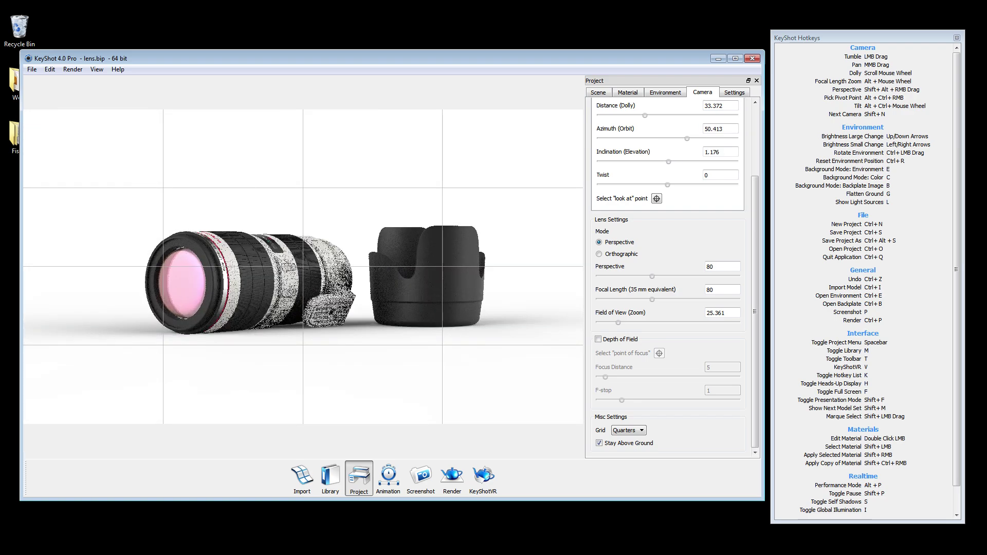
Disable Stay Above Ground and set the composition grid to None.
{"action": "left_click", "coordinate": [599, 443]}
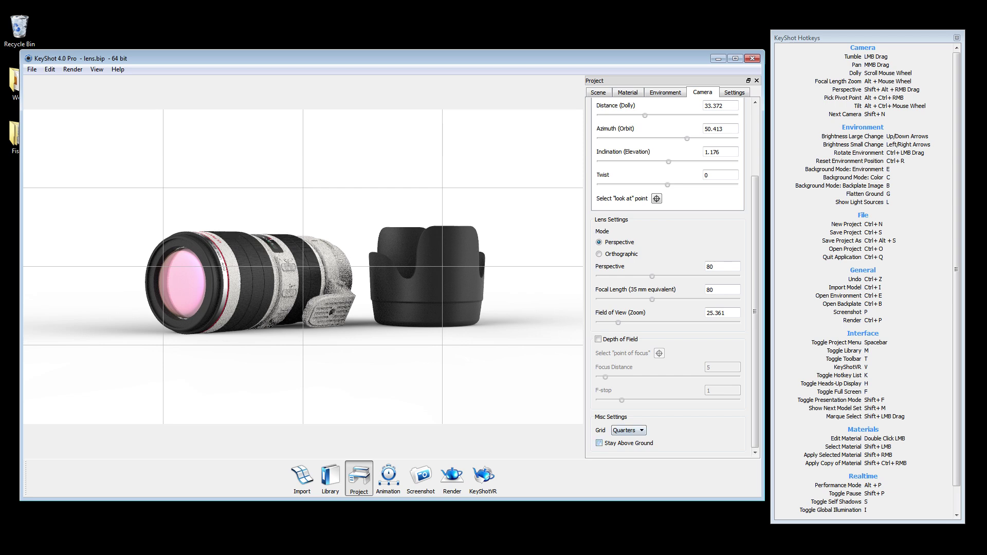
{"action": "left_click", "coordinate": [628, 430]}
{"action": "left_click", "coordinate": [624, 438]}
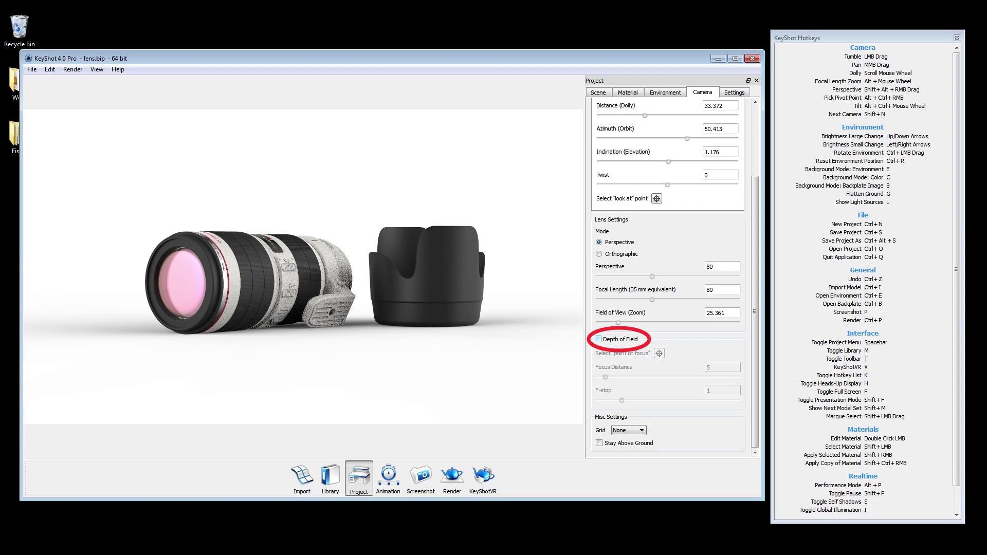
Enable depth of field with the camera at an inclination of about 10.9, and place the focus point on the front of the lens.
{"action": "left_click", "coordinate": [598, 339]}
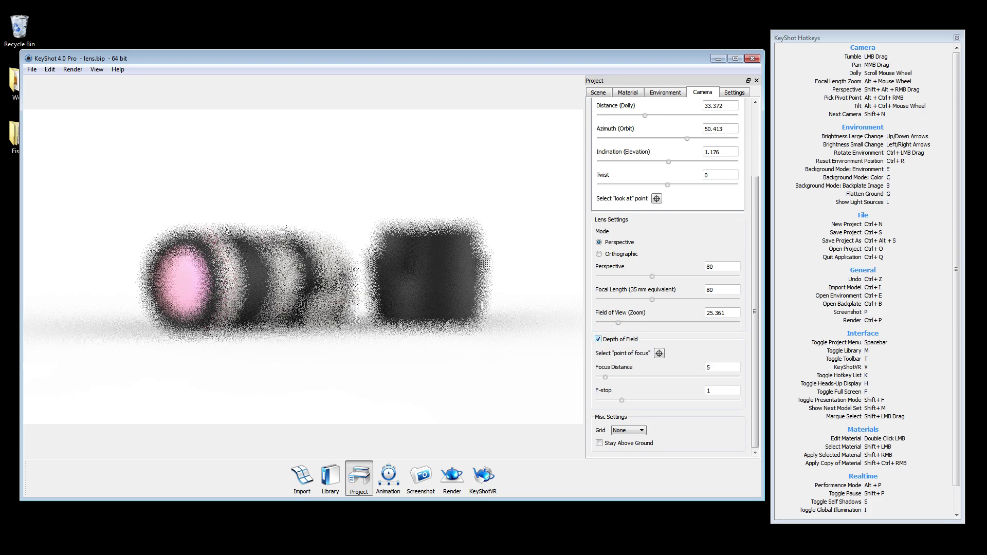
{"action": "left_click_drag", "start_coordinate": [303, 266], "coordinate": [303, 291]}
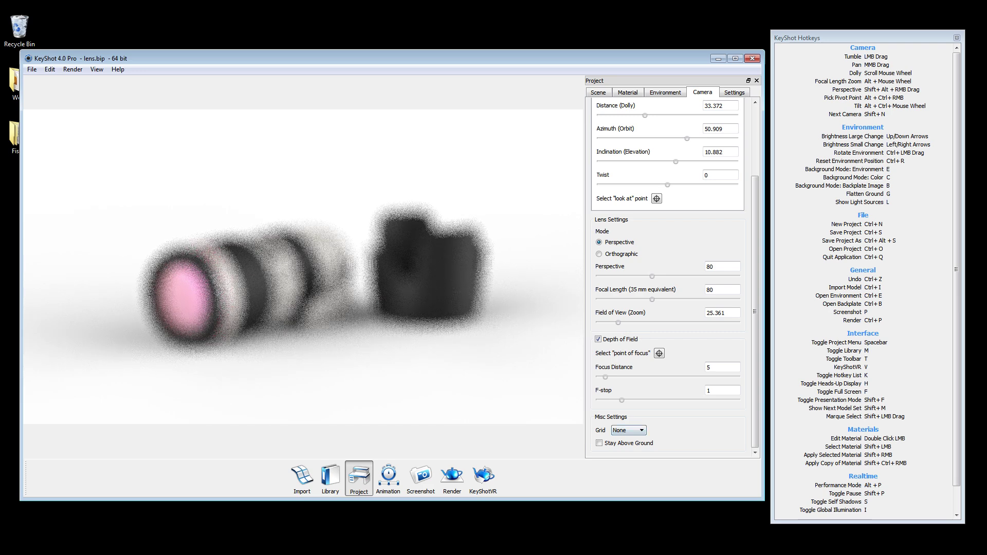
{"action": "left_click", "coordinate": [659, 353]}
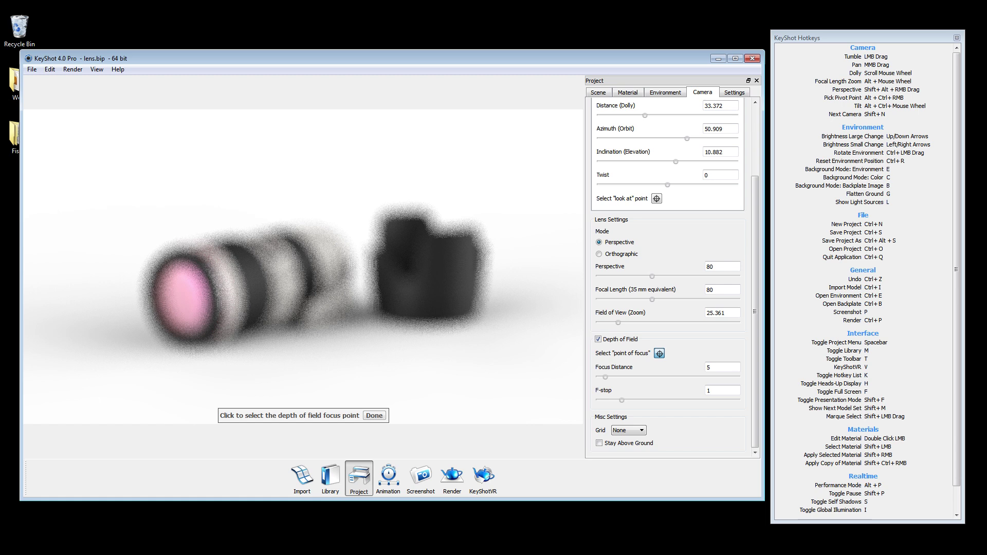
{"action": "left_click", "coordinate": [659, 353]}
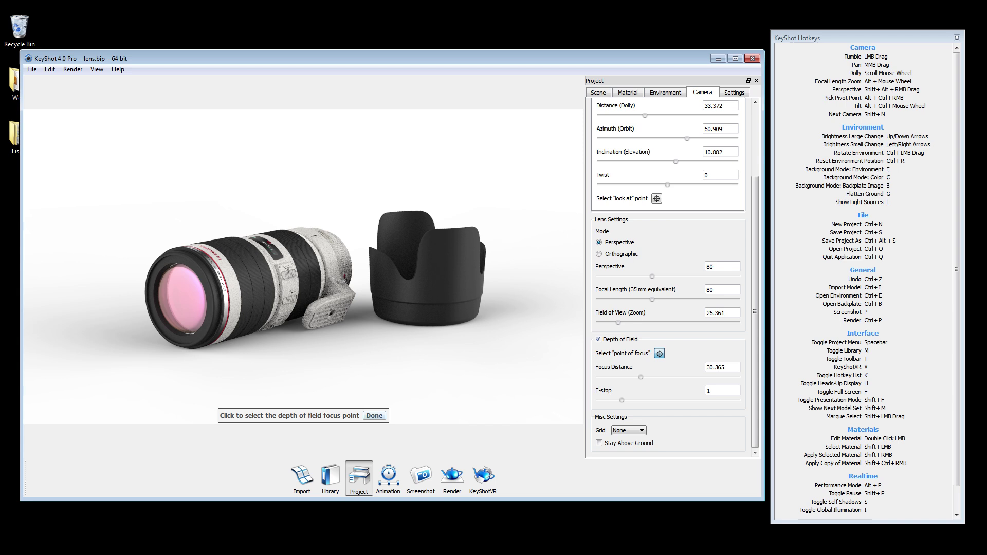
{"action": "key", "text": "Escape"}
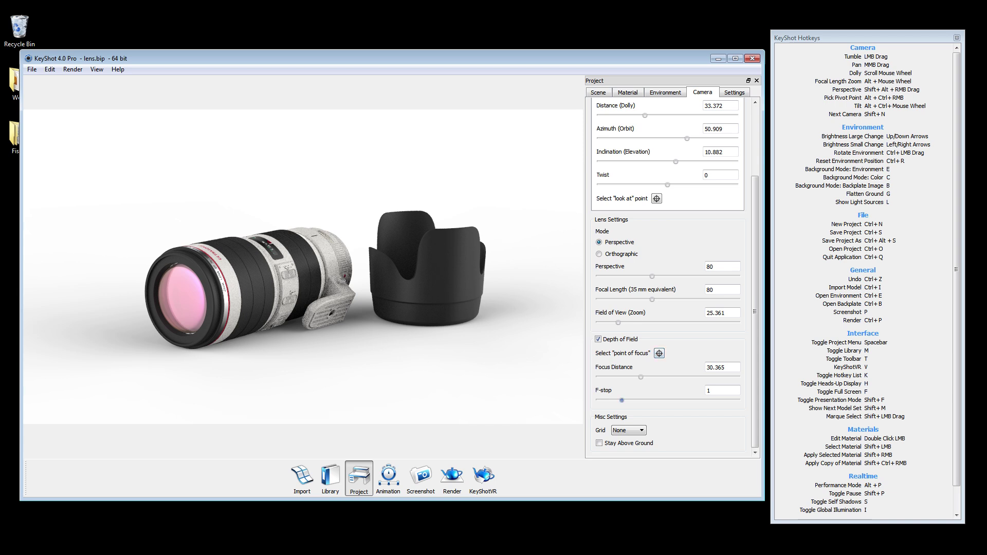
Lower the depth of field F-stop to about 0.043 and set it back to 1.
{"action": "left_click_drag", "start_coordinate": [621, 400], "coordinate": [599, 400]}
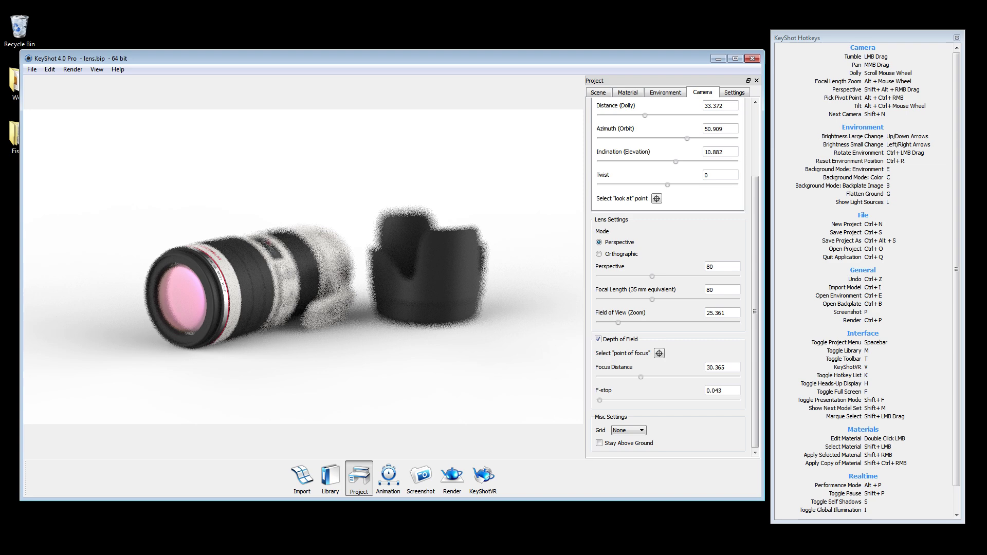
{"action": "left_click_drag", "start_coordinate": [722, 390], "coordinate": [706, 390]}
{"action": "type", "text": "1"}
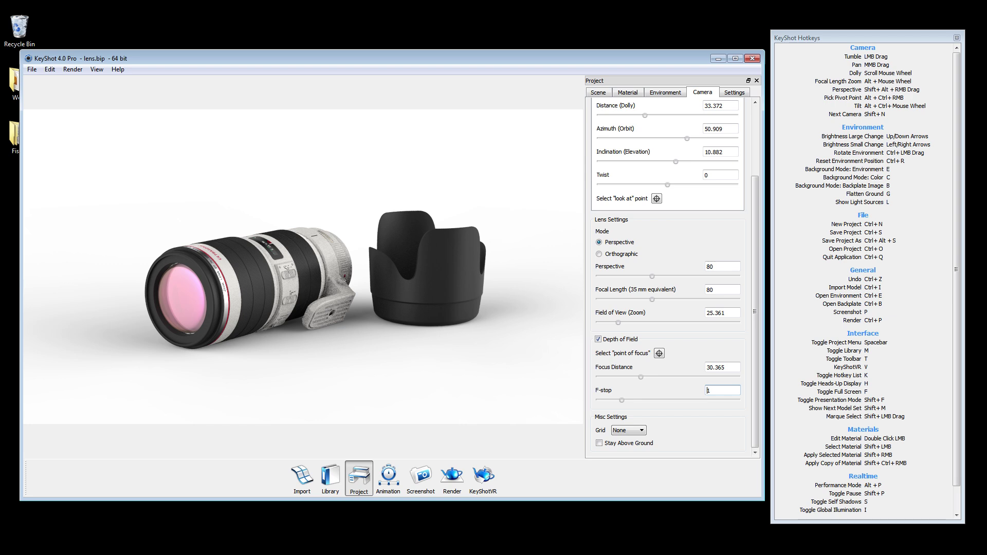
Switch to the Office desk folder in Windows Explorer and load office desk 50mm 2.JPG into the KeyShot scene as the backplate.
{"action": "key", "text": "alt+Tab"}
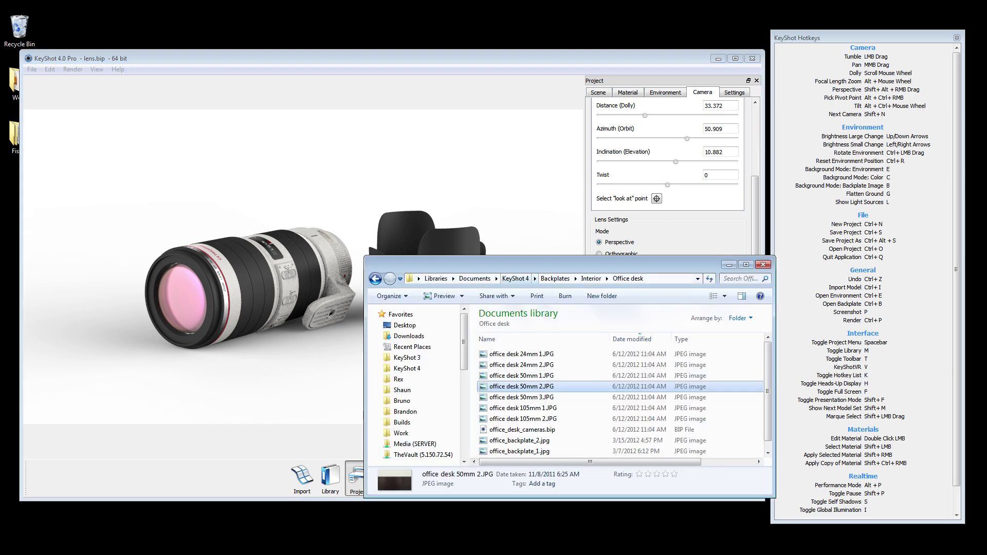
{"action": "left_click_drag", "start_coordinate": [545, 264], "coordinate": [560, 247]}
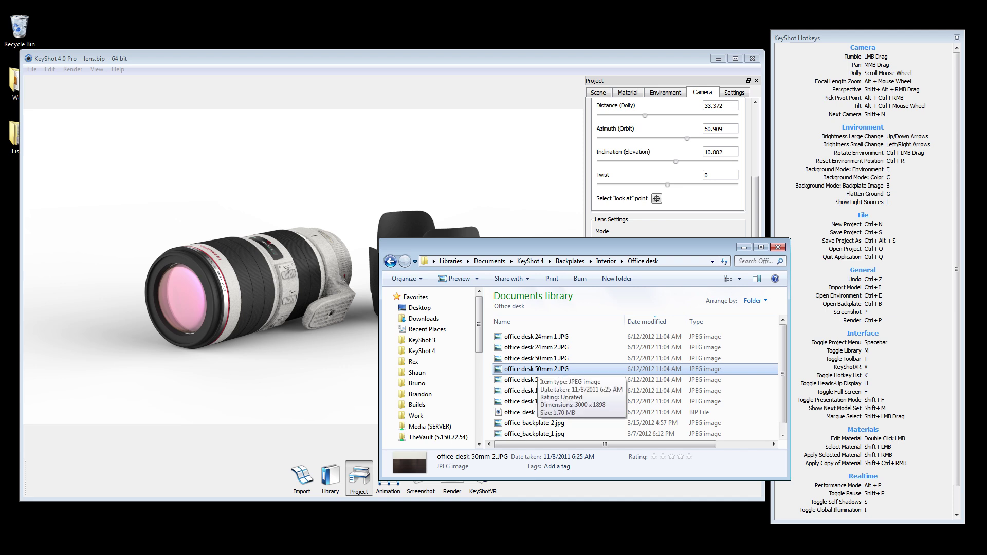
{"action": "left_click_drag", "start_coordinate": [537, 369], "coordinate": [298, 268]}
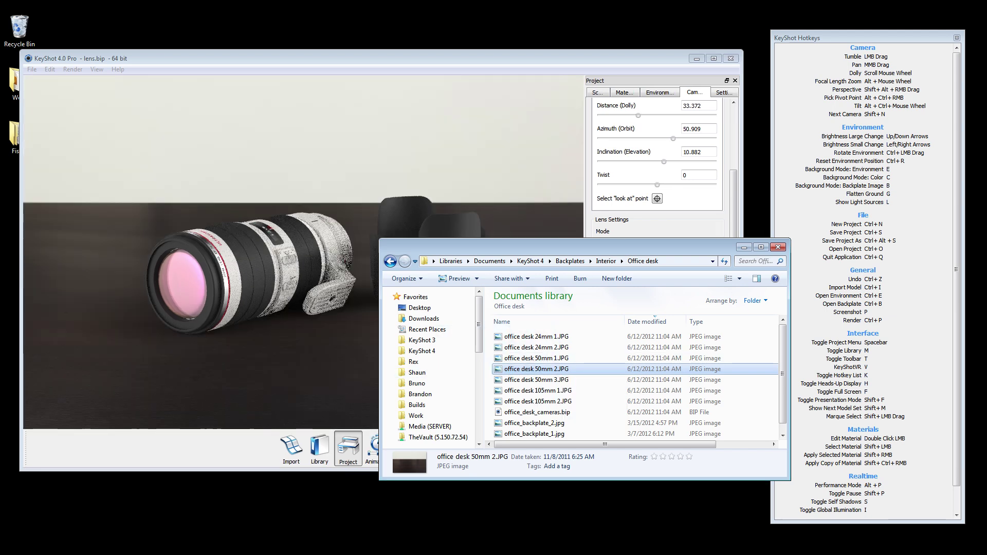
Examine the camera details in the file properties of office desk 50mm 2.JPG for its focal length and F-stop.
{"action": "right_click", "coordinate": [549, 369]}
{"action": "left_click", "coordinate": [411, 364]}
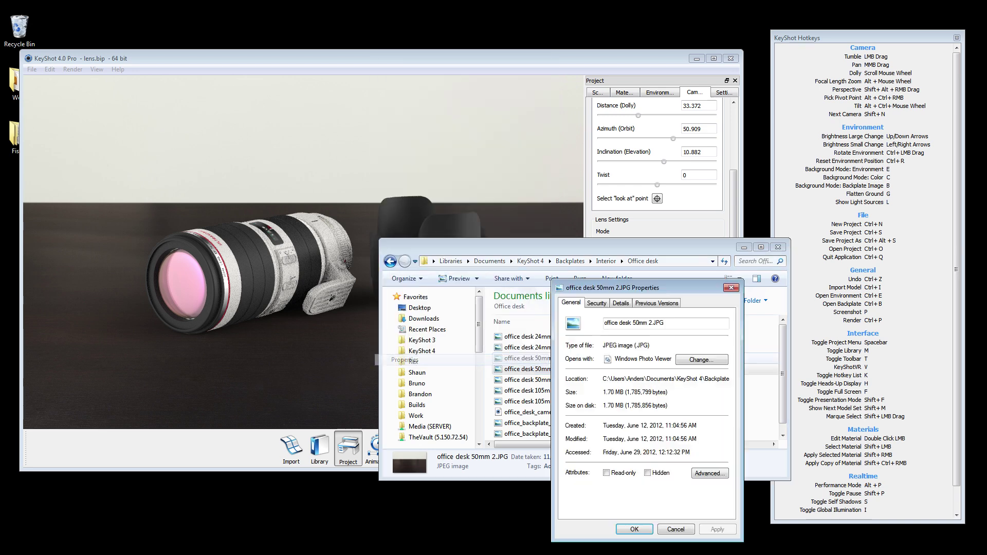
{"action": "left_click", "coordinate": [744, 247]}
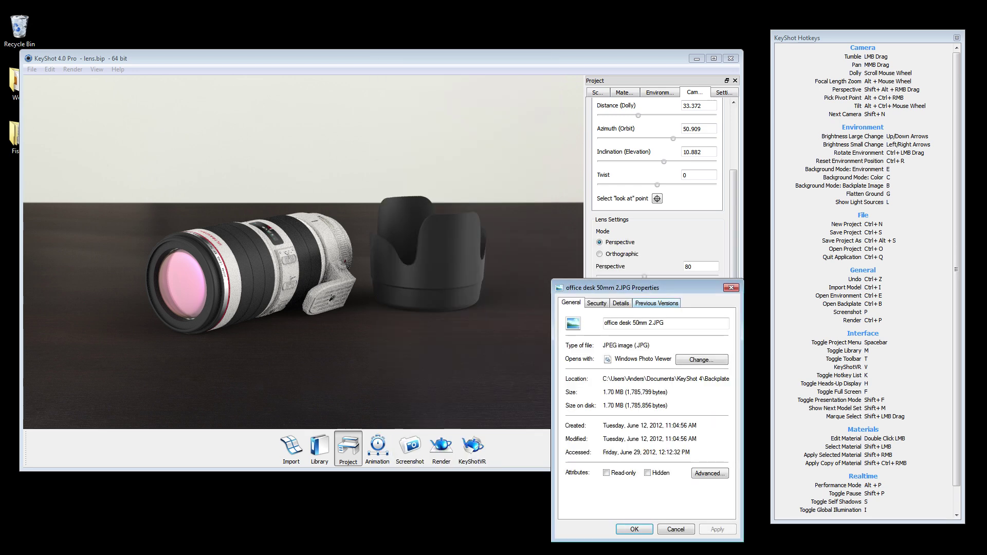
{"action": "left_click", "coordinate": [620, 303]}
{"action": "left_click_drag", "start_coordinate": [617, 287], "coordinate": [436, 246]}
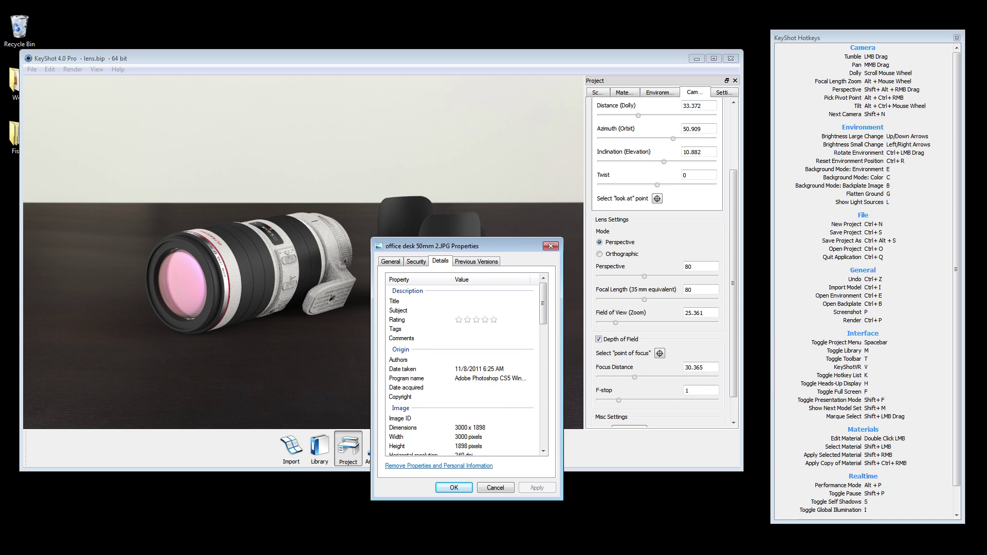
{"action": "scroll", "coordinate": [462, 360], "scroll_direction": "down", "scroll_amount": 1}
{"action": "scroll", "coordinate": [463, 365], "scroll_direction": "down", "scroll_amount": 6}
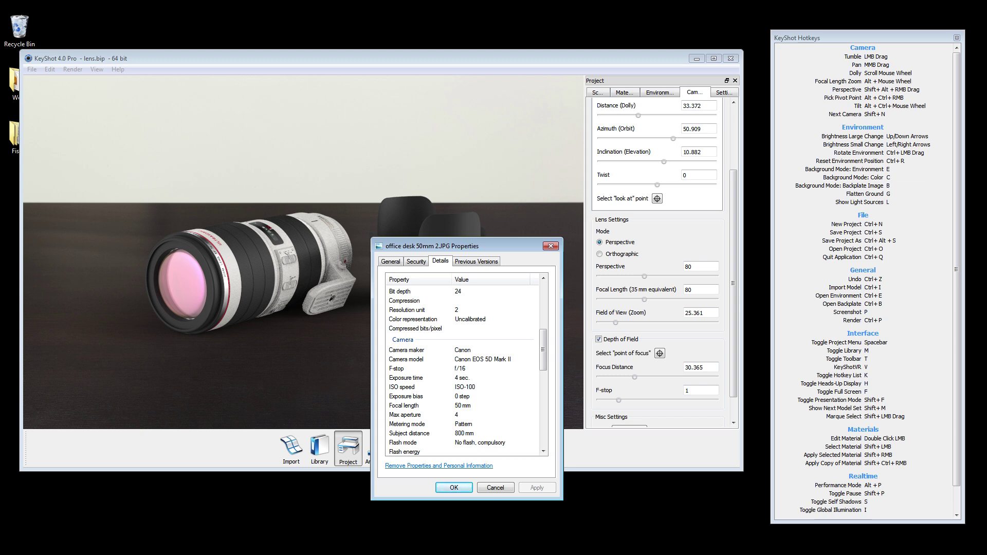
{"action": "left_click", "coordinate": [495, 487]}
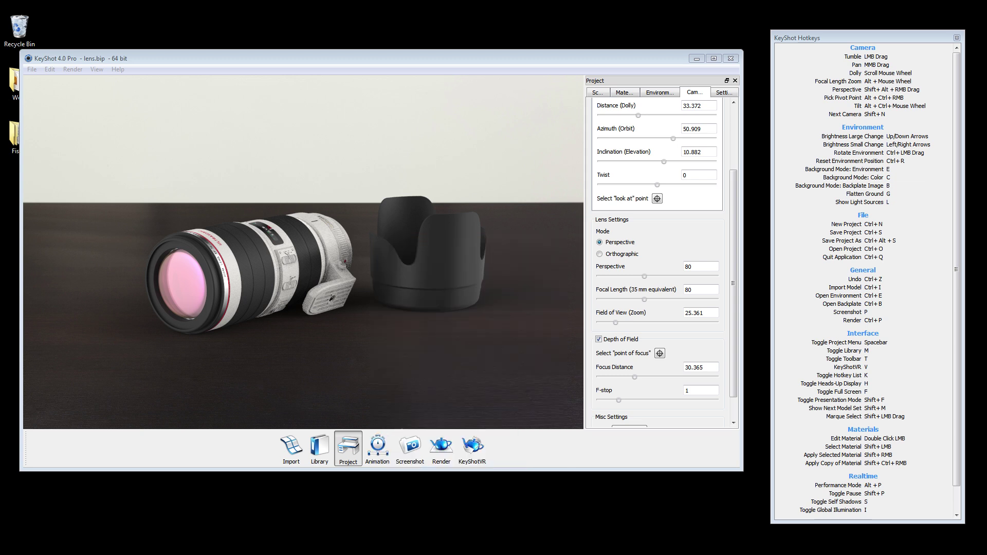
Set the camera's focal length to 50 and its F-stop to 16 to match the backplate photo.
{"action": "double_click", "coordinate": [699, 289]}
{"action": "type", "text": "5"}
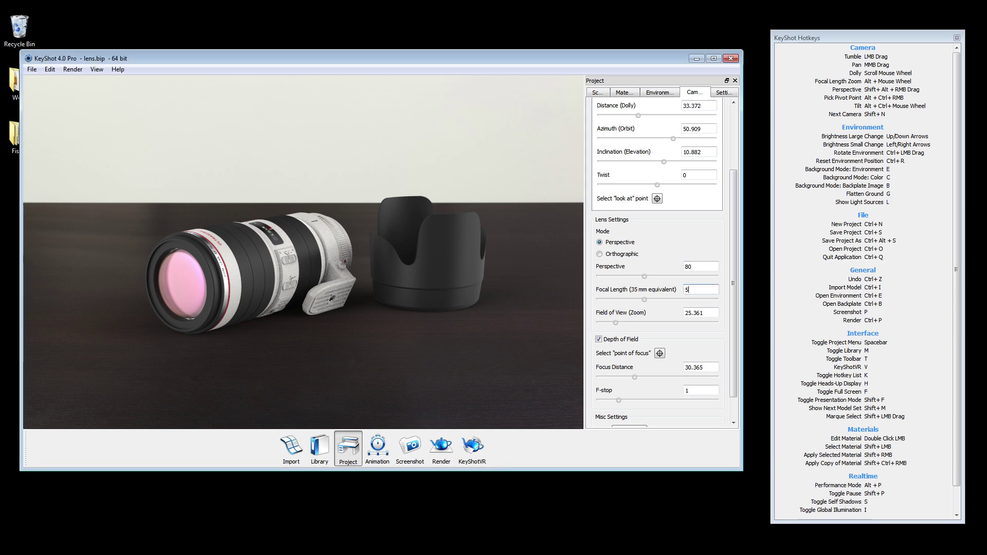
{"action": "type", "text": "0"}
{"action": "key", "text": "Return"}
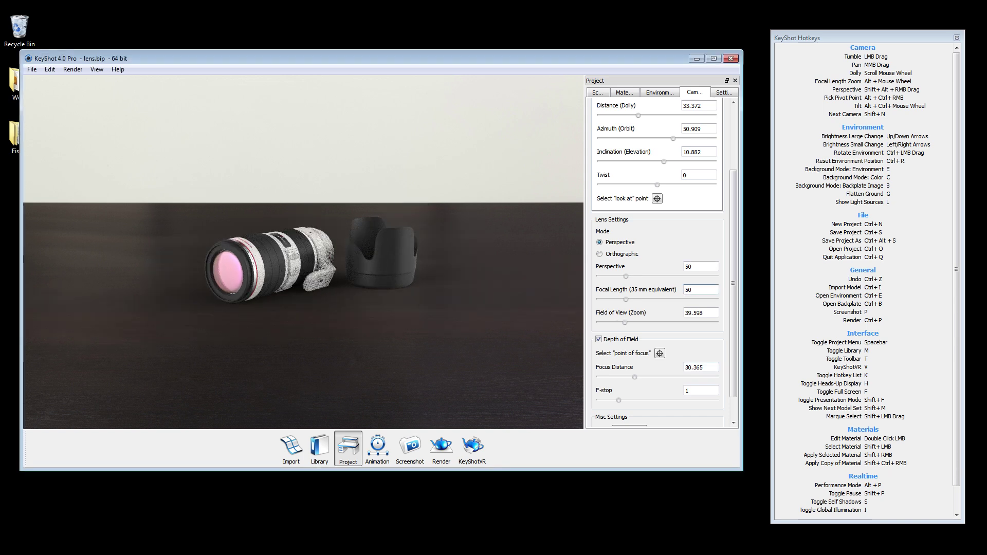
{"action": "double_click", "coordinate": [689, 391]}
{"action": "type", "text": "16"}
{"action": "key", "text": "Return"}
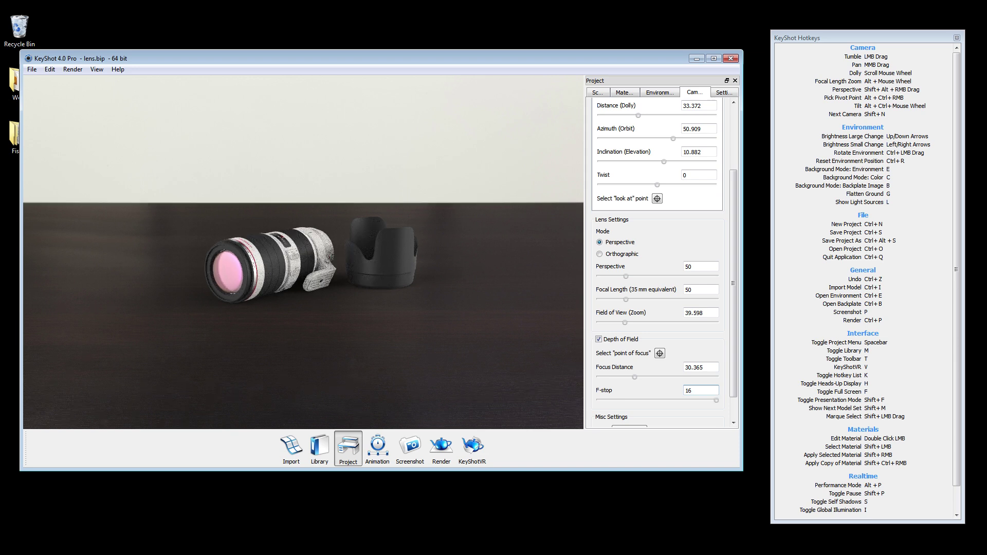